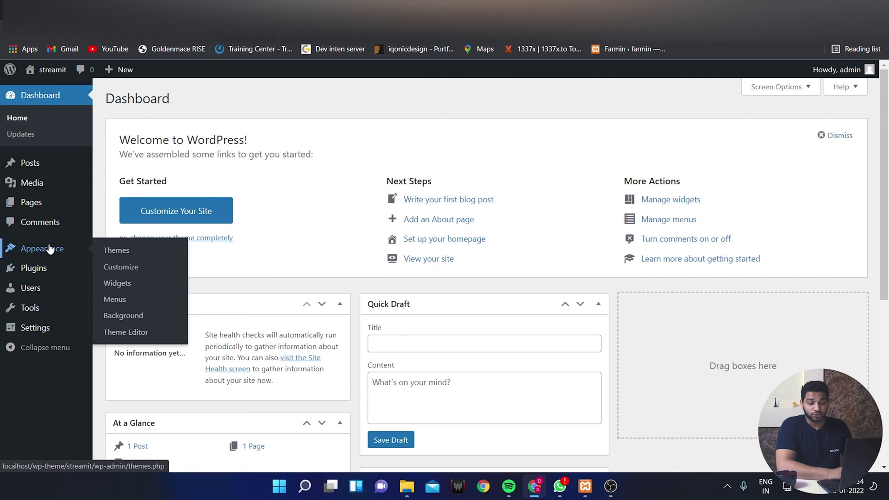
- Upload streamit.zip as a new theme, then install and activate Streamit
click(49, 249)
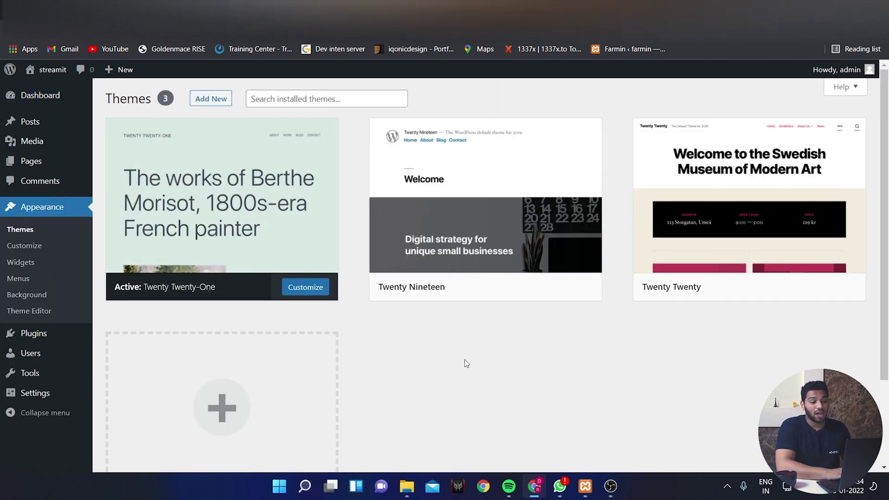
click(218, 99)
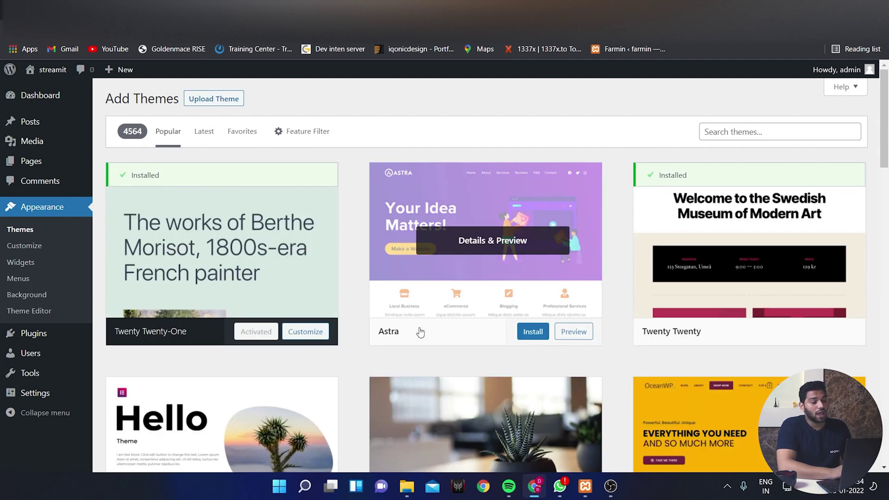
click(221, 104)
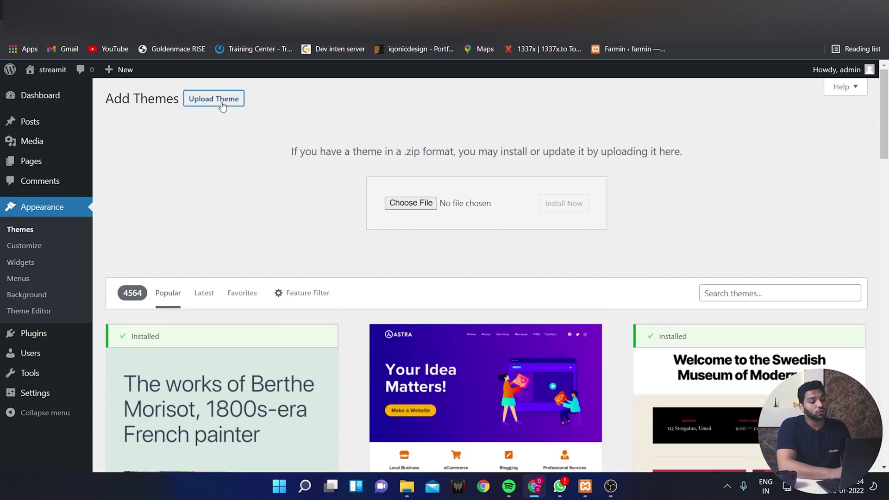
click(561, 208)
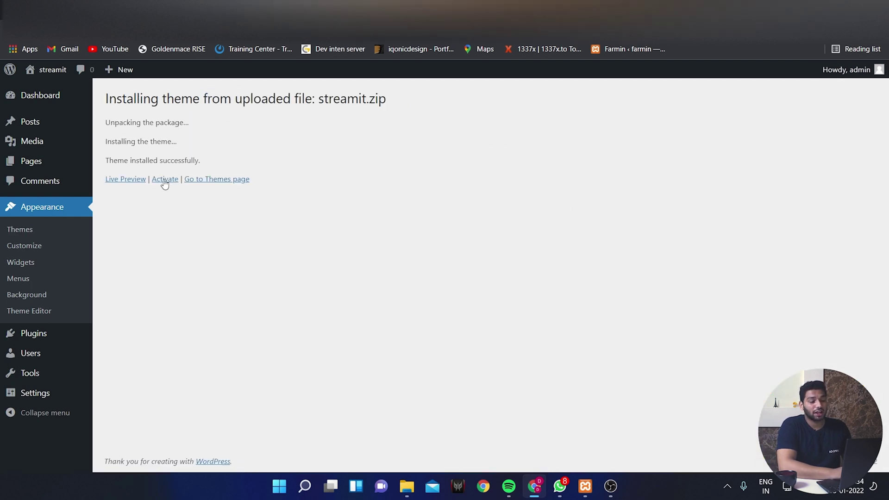
click(164, 180)
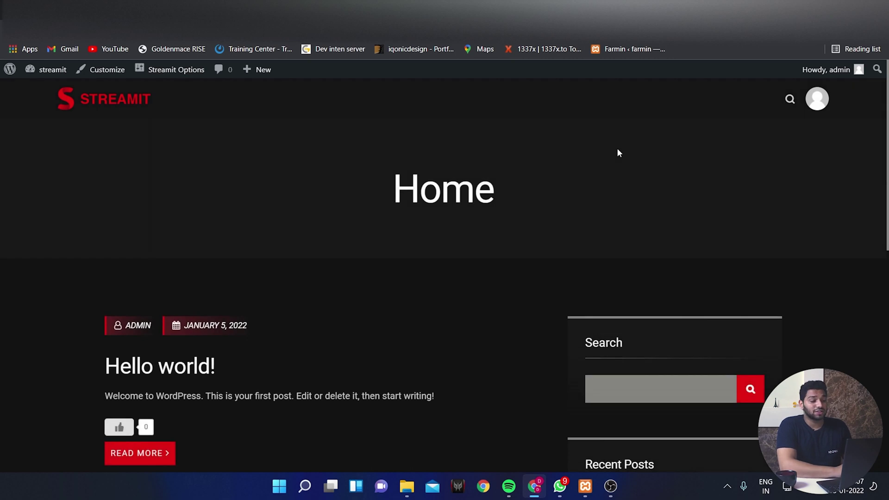
scroll(618, 153, down, 4)
scroll(618, 149, down, 5)
scroll(619, 149, up, 6)
scroll(618, 153, up, 3)
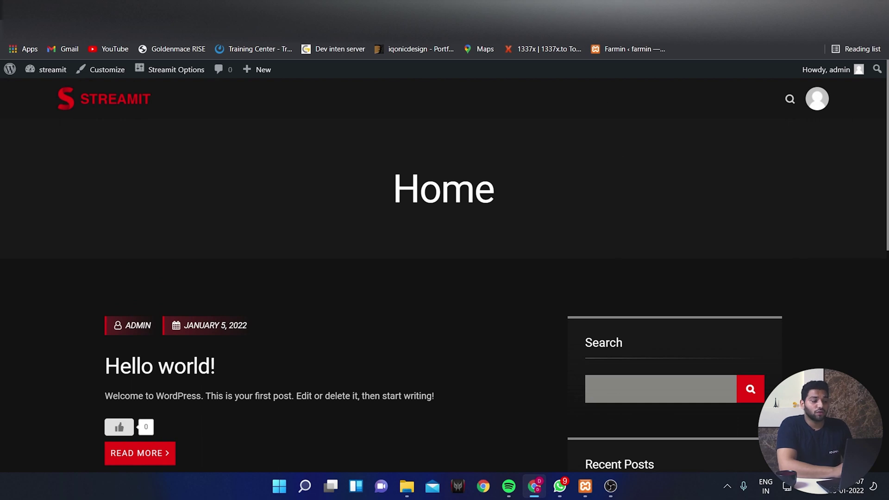
- Run the Streamit demo data import
scroll(394, 285, down, 1)
scroll(361, 291, down, 5)
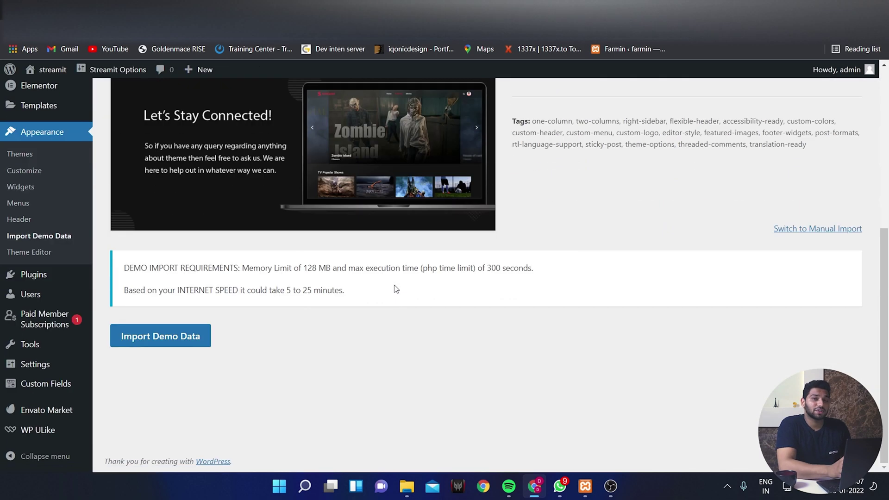
click(167, 342)
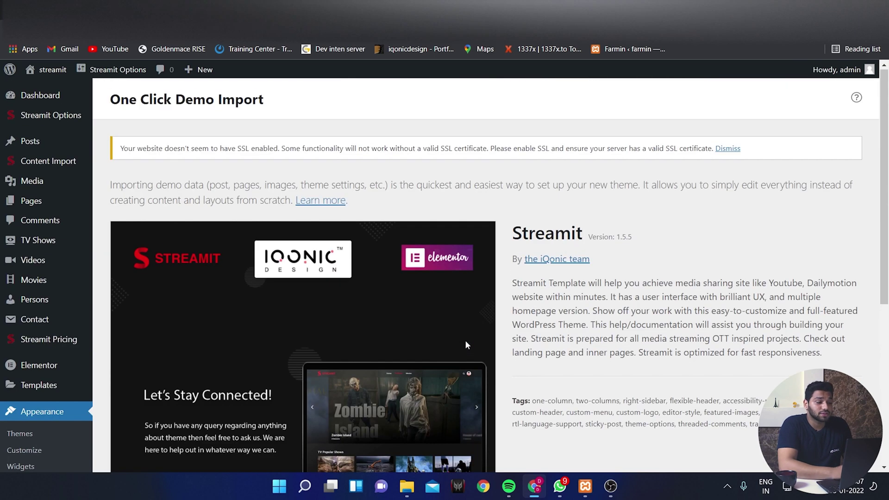
scroll(467, 345, down, 5)
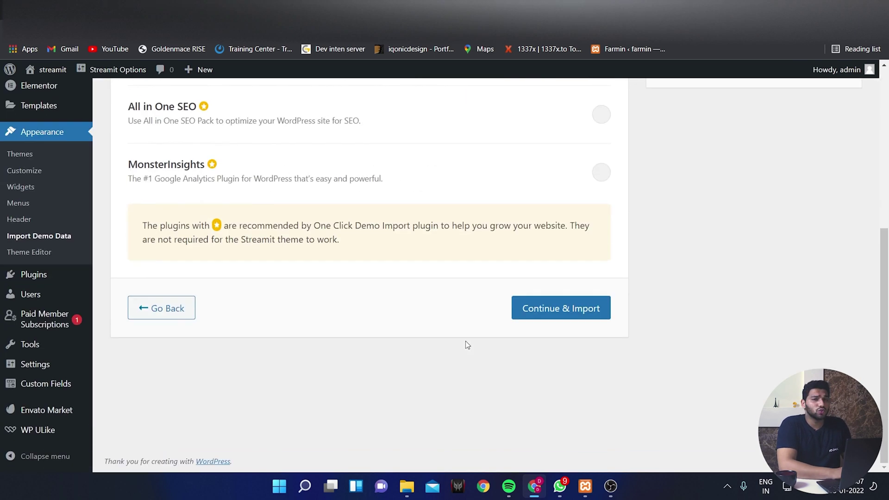
click(545, 323)
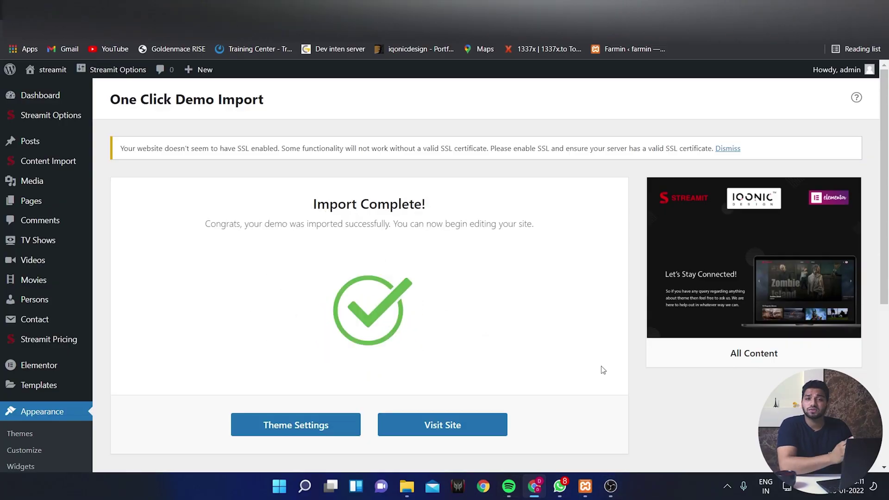
- Visit the imported site and scroll through its demo movie listings
click(441, 424)
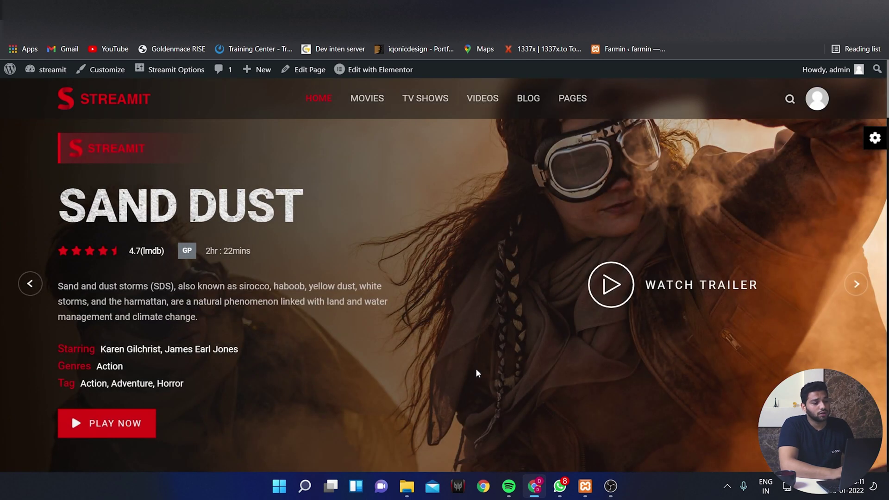
scroll(476, 370, down, 3)
scroll(476, 369, down, 6)
scroll(477, 368, down, 2)
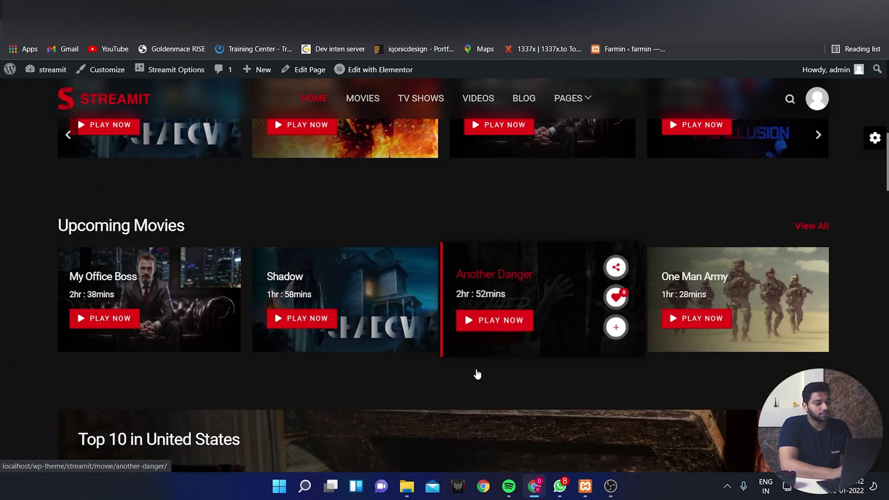
scroll(476, 368, down, 5)
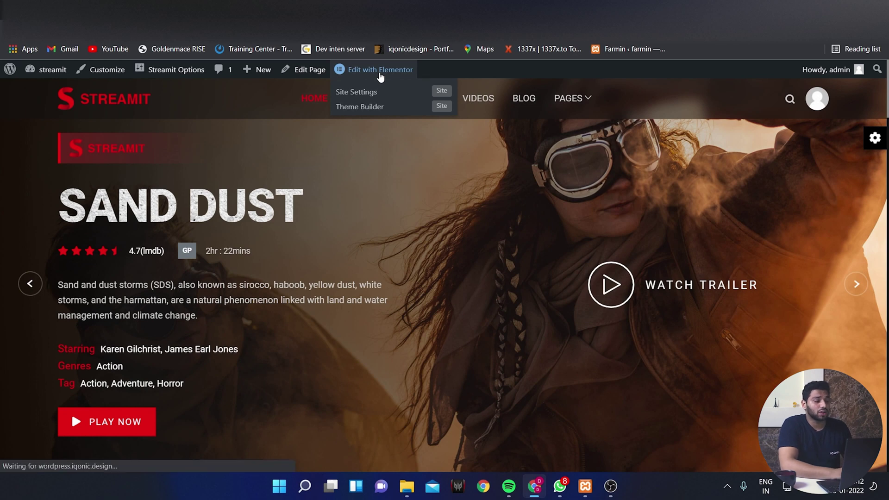
- Set banner Item #1 to Worst Vampire with the zombie image and 'Start Playing' label
click(379, 69)
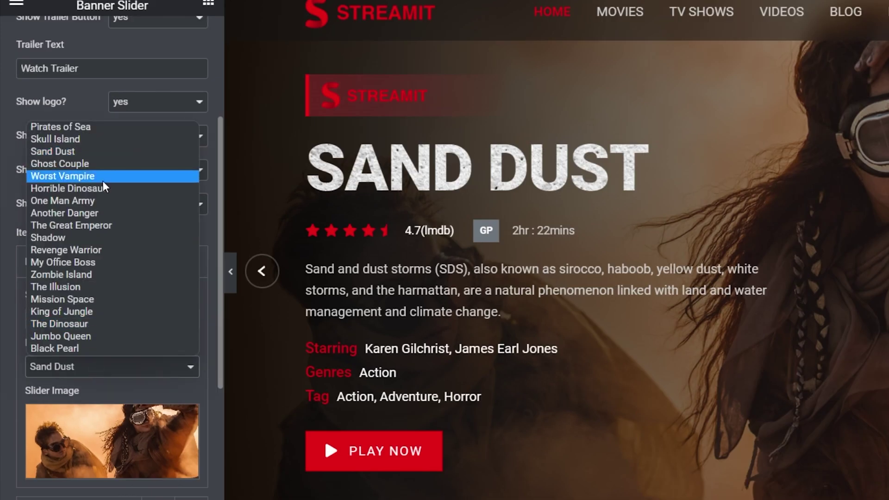
click(100, 177)
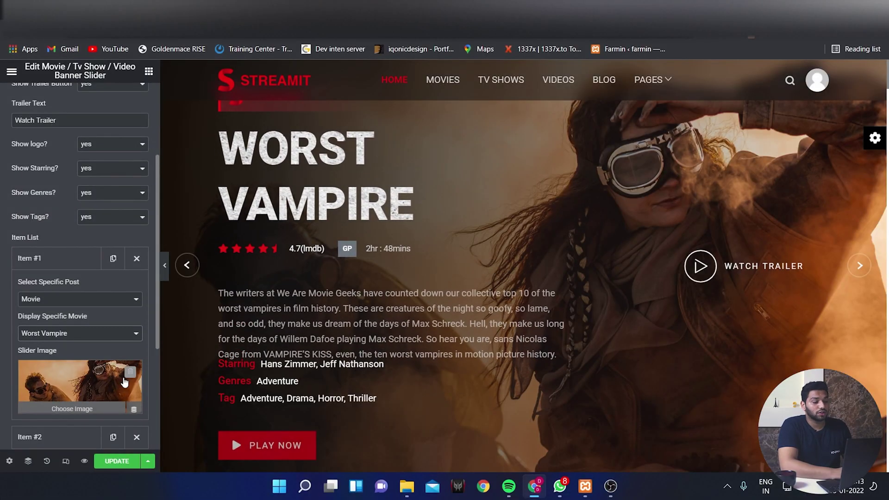
click(90, 406)
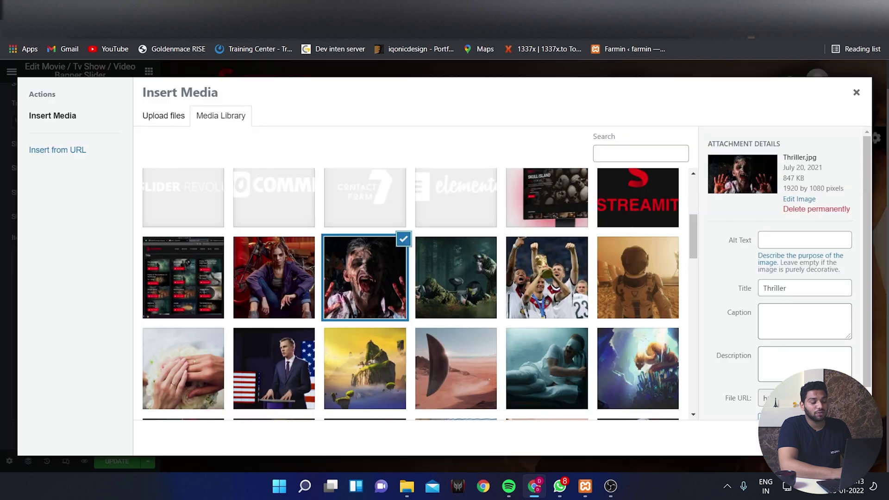
click(829, 452)
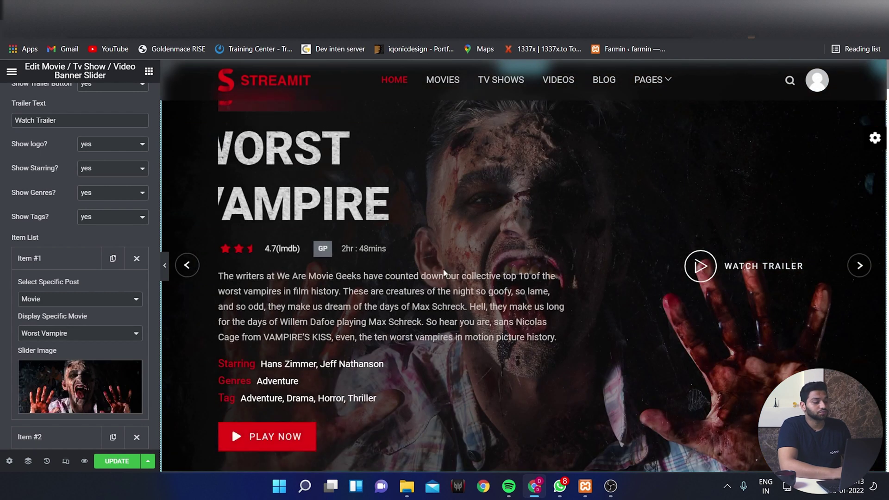
scroll(52, 199, up, 3)
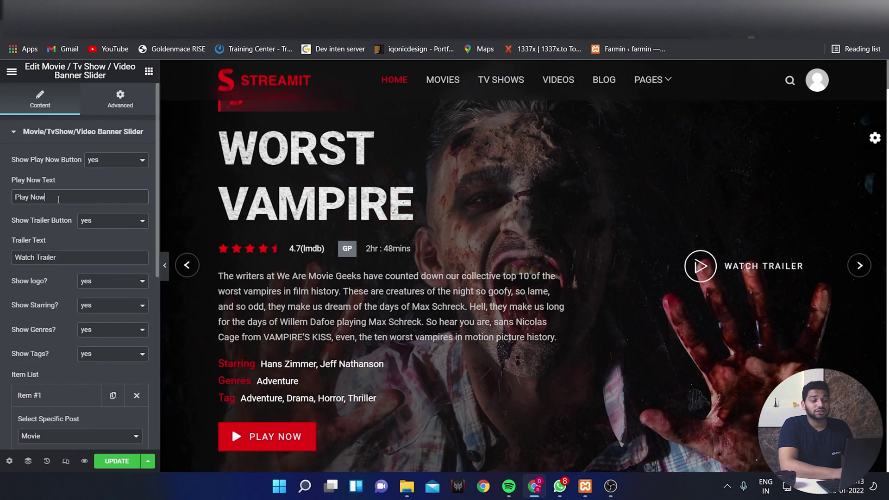
text(St)
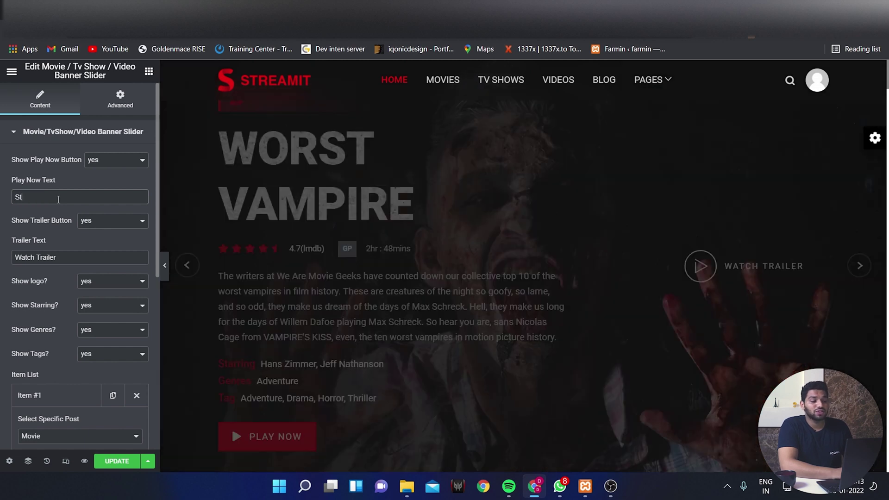
text(art Playing)
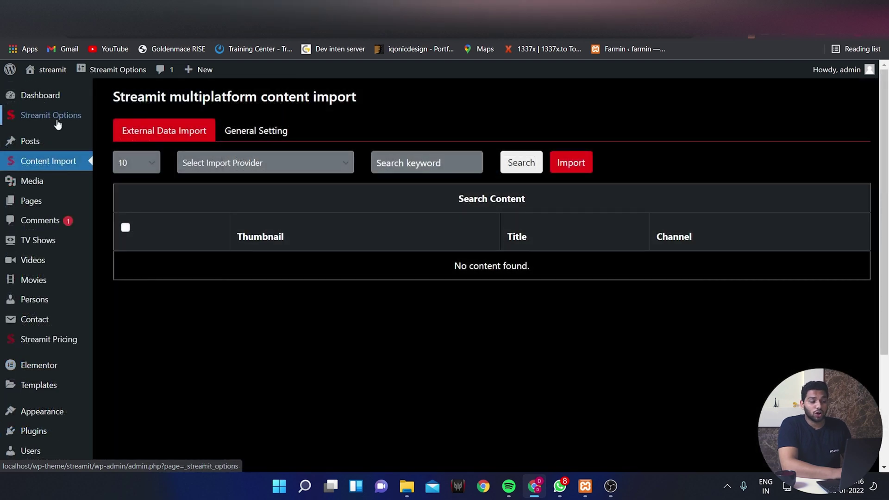
- Choose the B.TV image from the Media Library as the Streamit logo
click(57, 122)
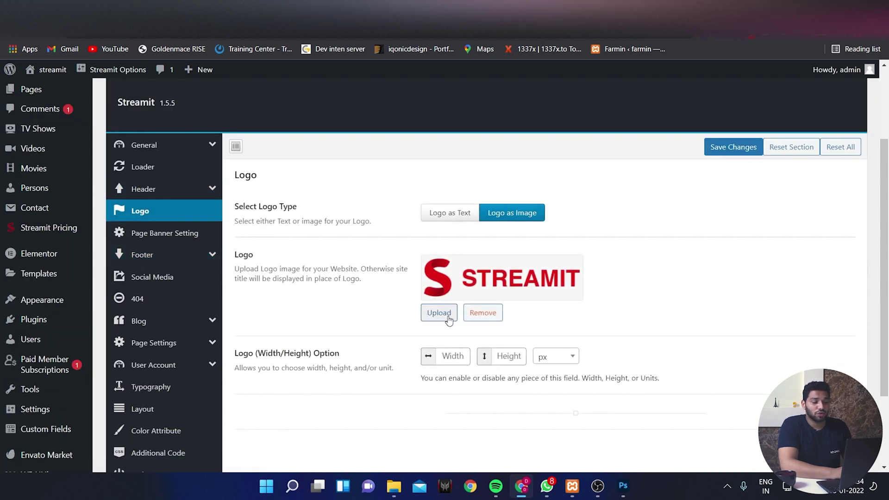
click(448, 320)
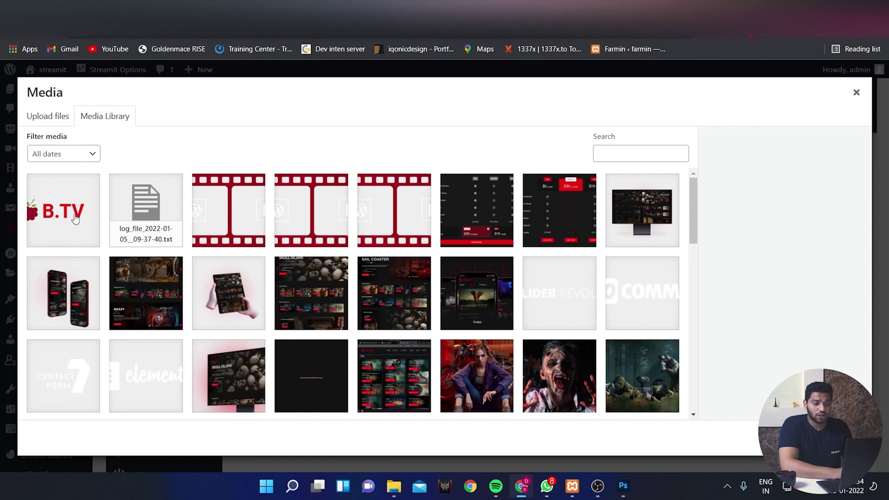
click(56, 213)
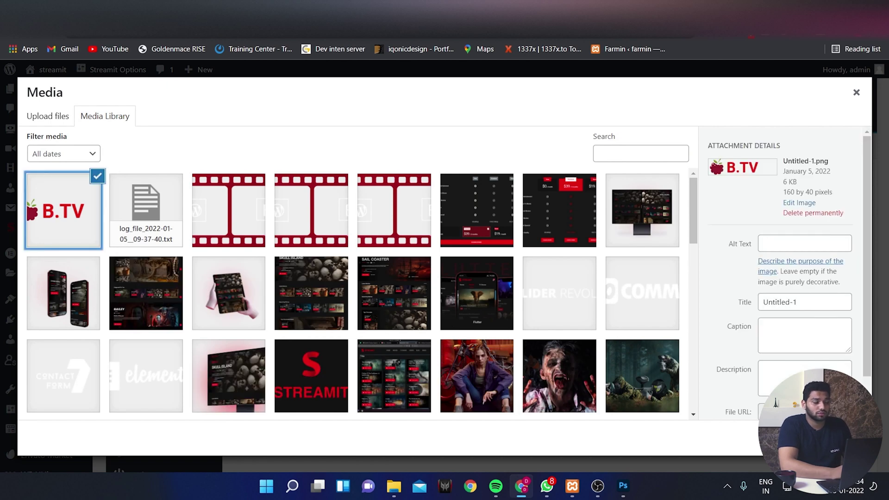
click(829, 438)
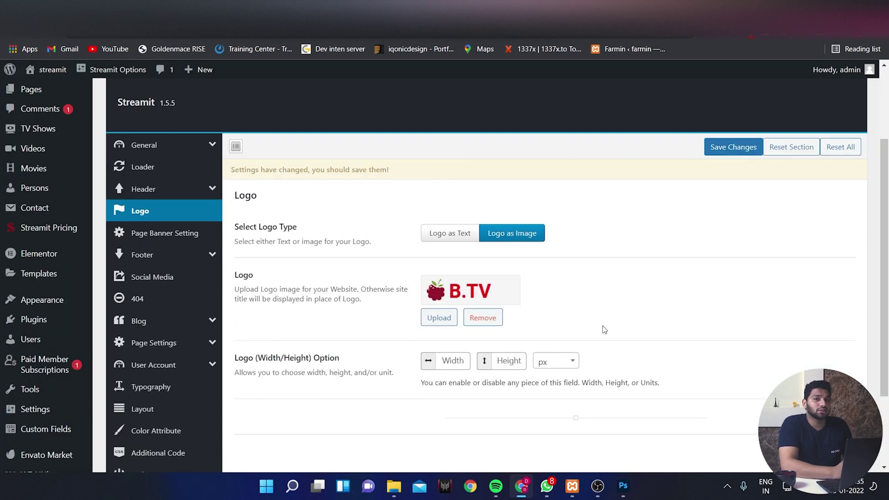
- Save the B.TV logo, then enable and save a movie-collage footer background image
click(730, 150)
click(153, 188)
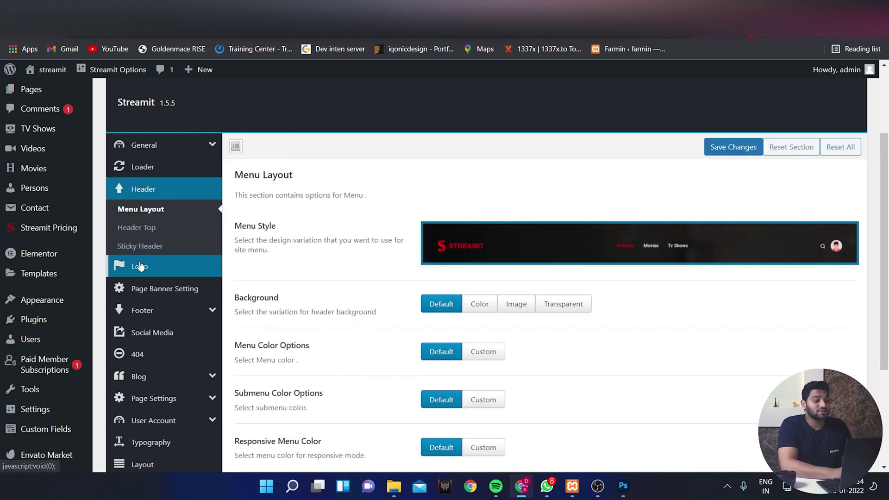
click(142, 310)
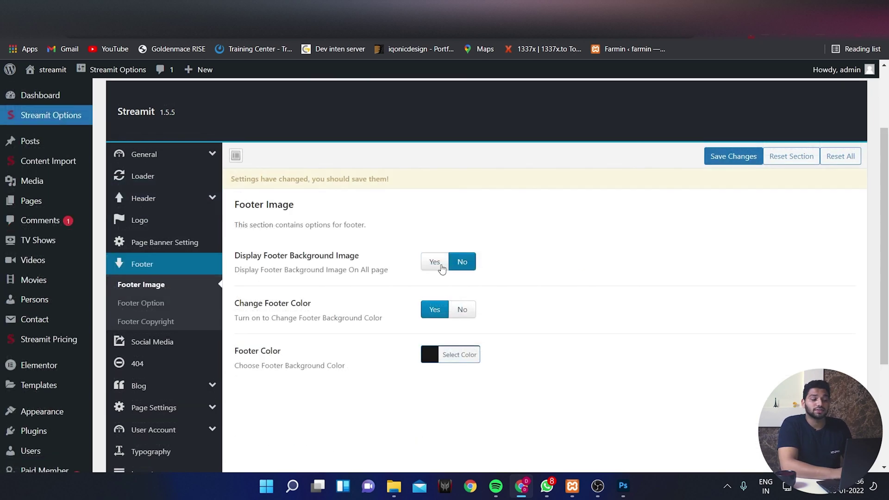
click(437, 263)
scroll(463, 354, down, 2)
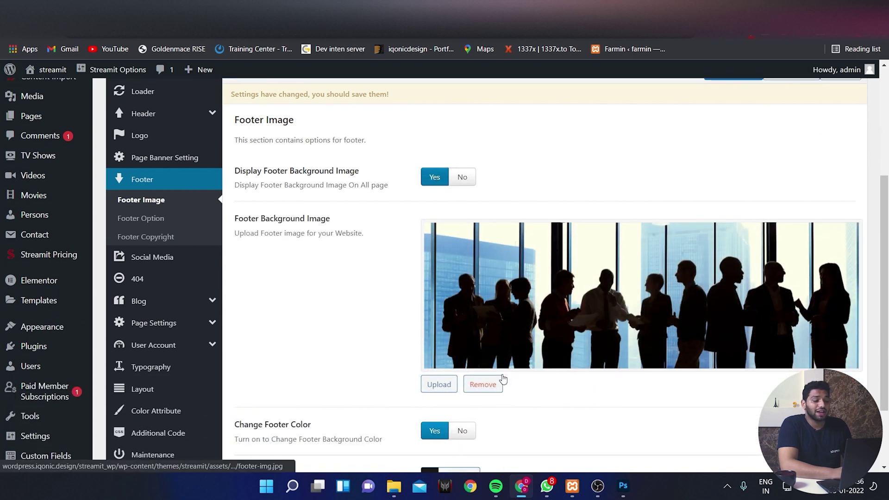
click(440, 384)
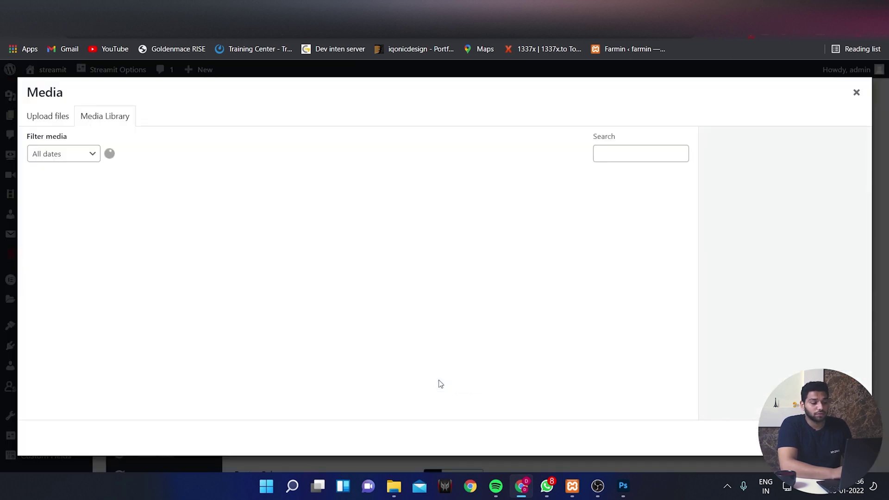
key(Escape)
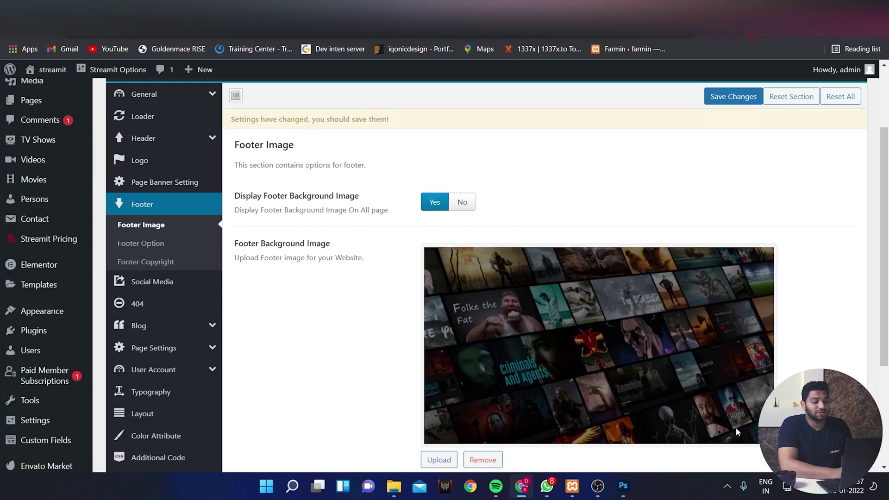
scroll(571, 352, down, 4)
click(741, 422)
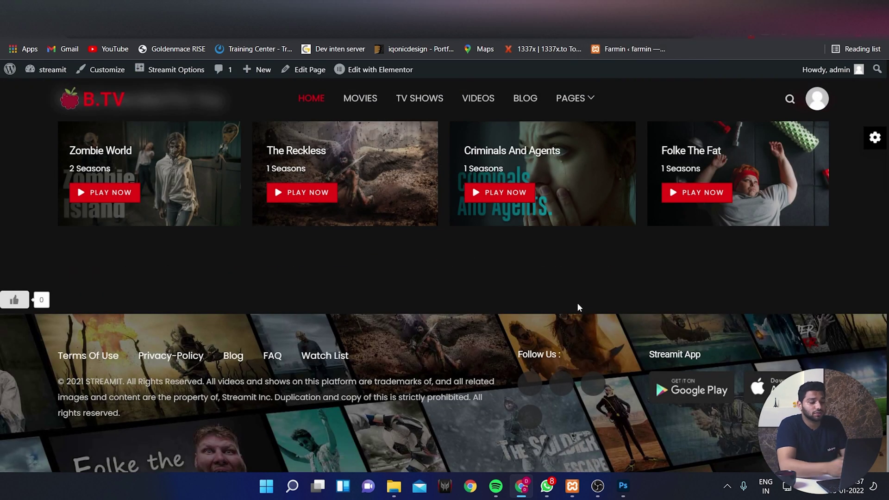
scroll(578, 308, up, 4)
scroll(578, 307, down, 4)
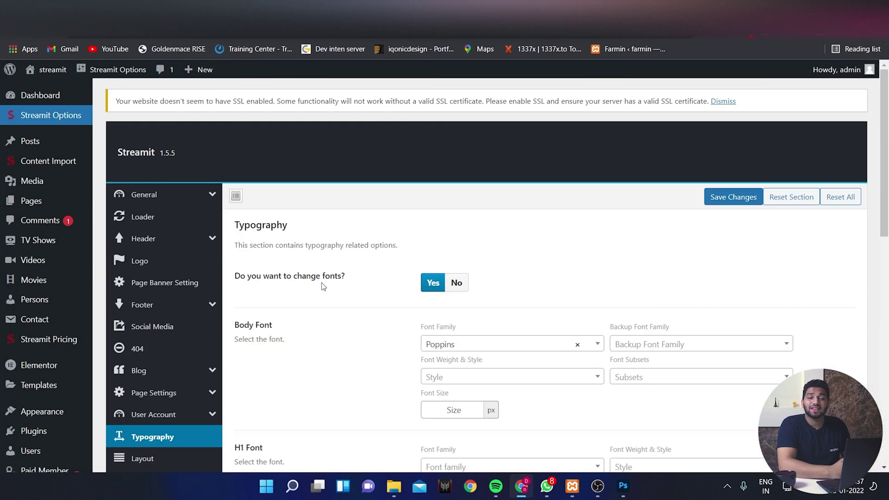
- Keep the body font Poppins and set H1 headings to DM Sans
scroll(322, 286, down, 2)
scroll(322, 286, down, 3)
click(525, 176)
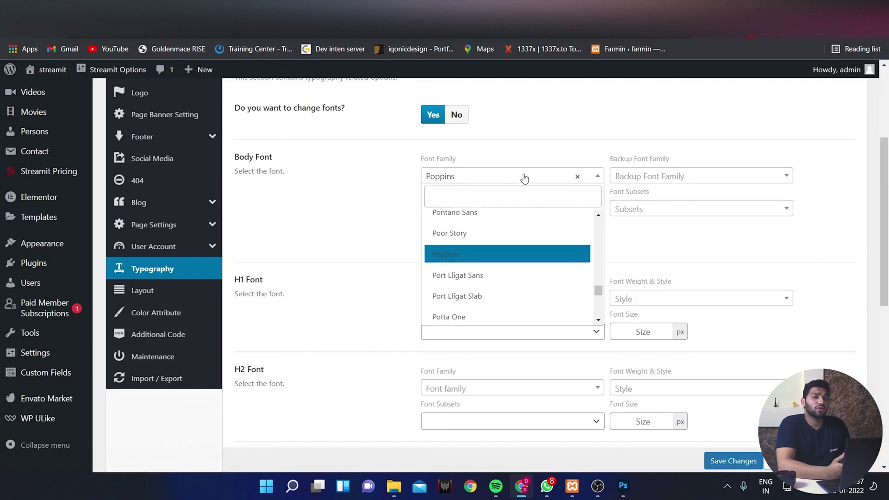
click(510, 299)
text(DM)
click(494, 385)
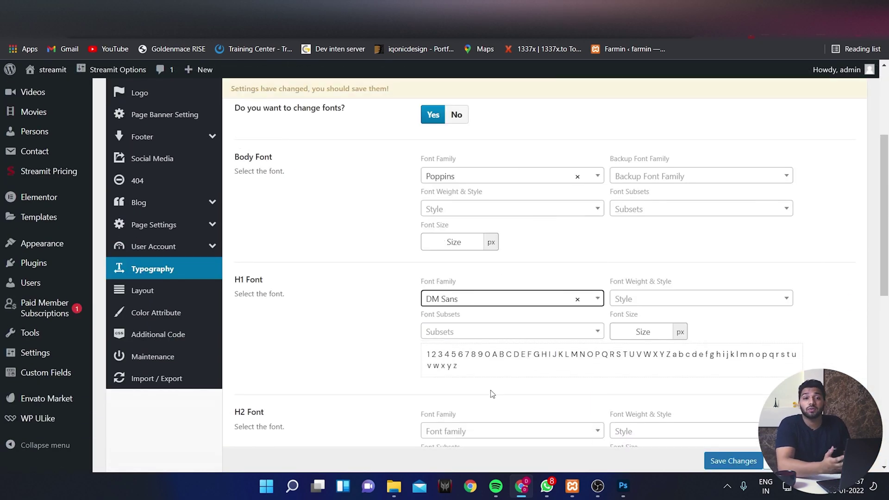
- Set the H2 and H3 heading fonts to DM Sans
scroll(494, 395, down, 3)
click(490, 264)
text(DM)
click(491, 351)
scroll(496, 231, down, 3)
click(486, 242)
text(DM)
click(470, 324)
- Set the H4 and H5 heading fonts to DM Sans
scroll(472, 278, down, 3)
click(477, 215)
text(DM)
click(492, 303)
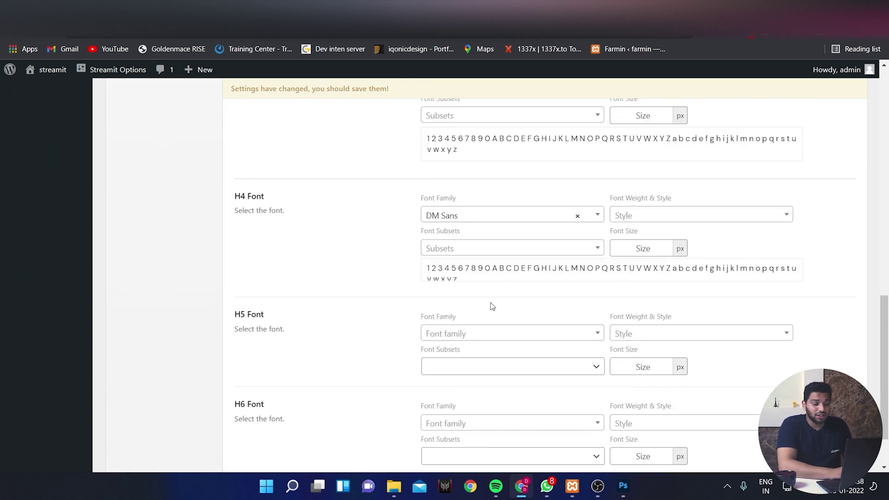
scroll(493, 306, down, 3)
click(491, 262)
text(DM)
click(463, 349)
click(453, 397)
scroll(453, 397, down, 2)
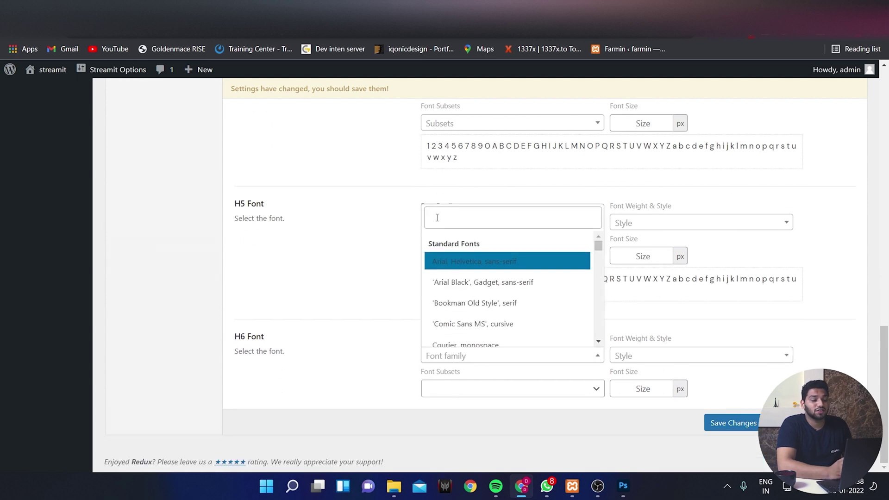
text(DM)
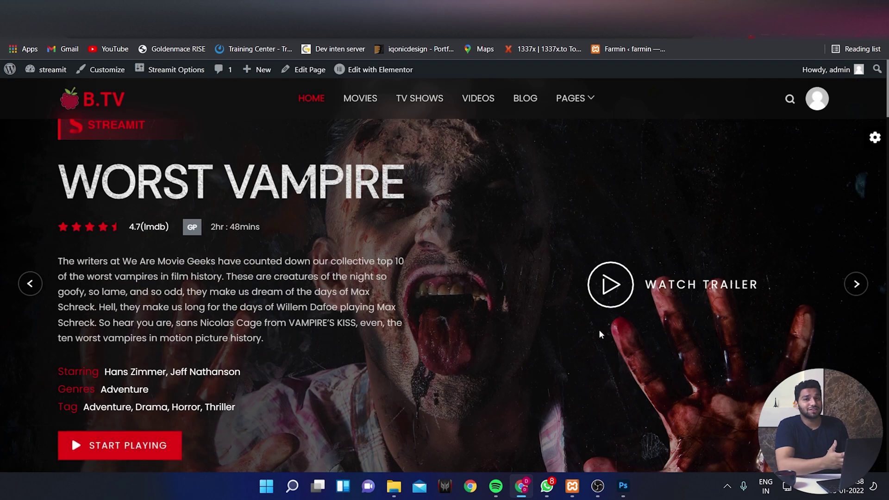
- Scroll the restyled B.TV homepage down to the footer to review the changes
scroll(599, 330, down, 4)
scroll(599, 330, down, 1)
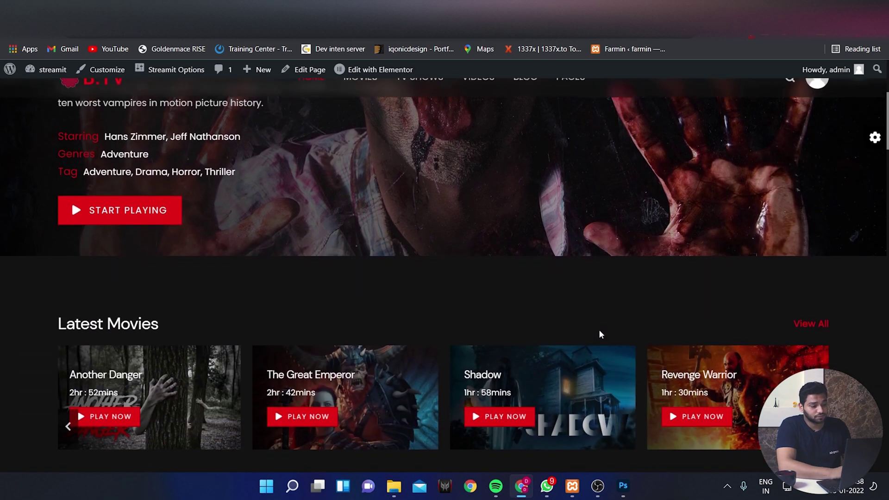
scroll(599, 329, down, 2)
scroll(600, 333, down, 5)
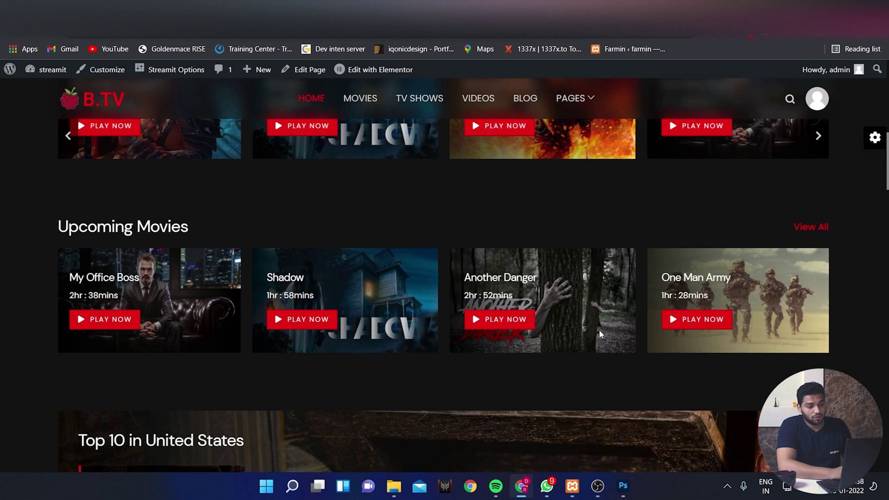
scroll(600, 333, down, 4)
scroll(599, 330, down, 1)
scroll(599, 331, down, 1)
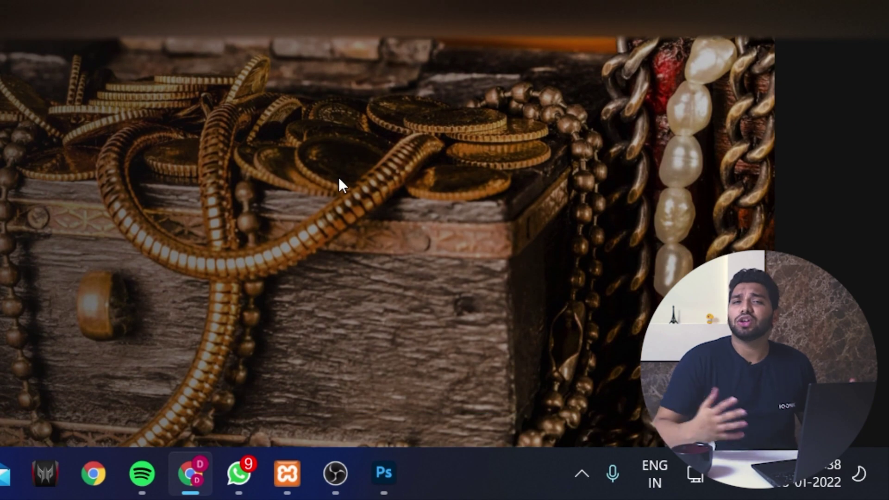
scroll(339, 179, down, 2)
scroll(339, 180, down, 3)
scroll(339, 180, down, 2)
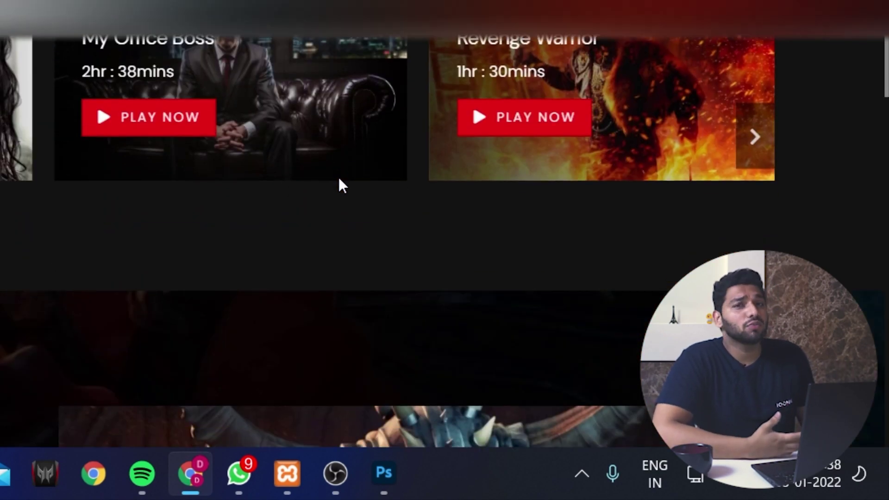
scroll(339, 180, down, 2)
scroll(340, 181, down, 3)
scroll(339, 181, down, 2)
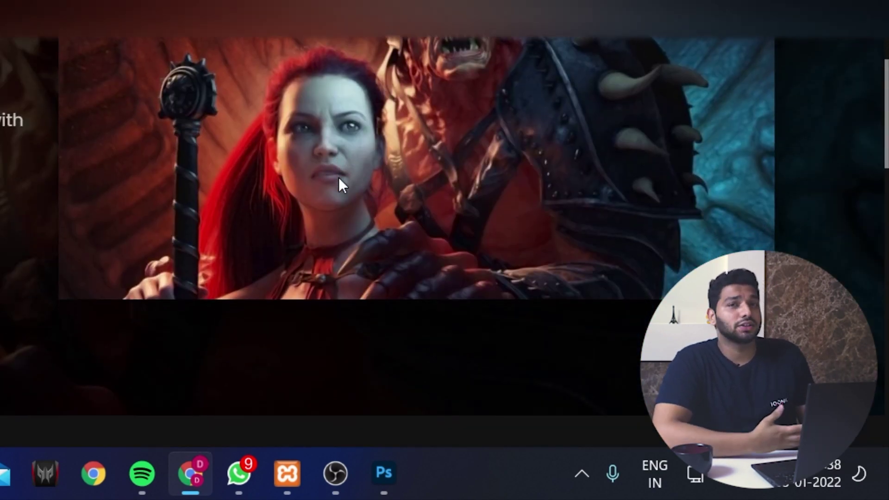
scroll(339, 181, down, 5)
scroll(340, 183, down, 3)
scroll(340, 183, down, 2)
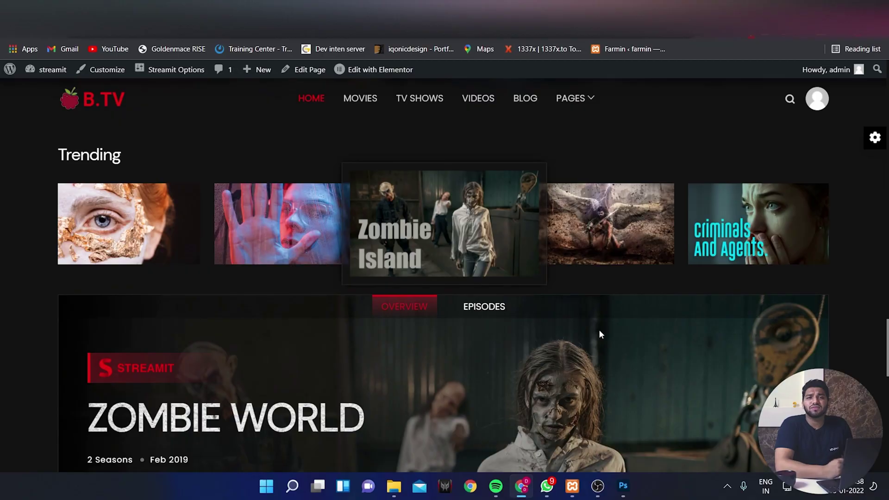
scroll(601, 333, down, 2)
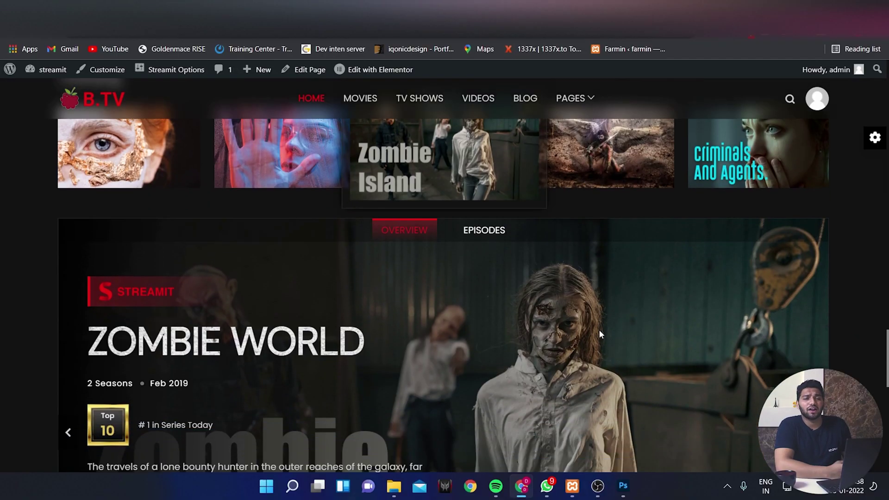
scroll(599, 330, down, 2)
scroll(599, 329, down, 5)
scroll(599, 330, down, 3)
- Create a new person Asad, born in New York, USA, with IMDB and TMDB IDs 10
click(28, 341)
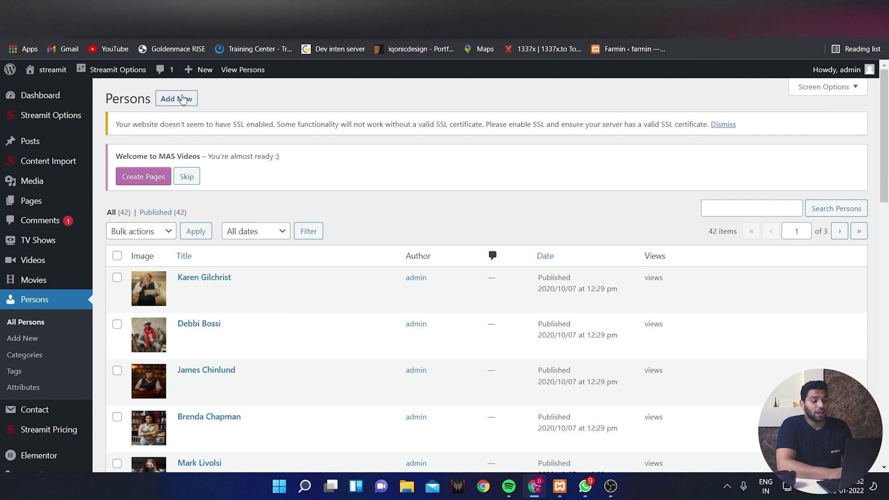
click(183, 98)
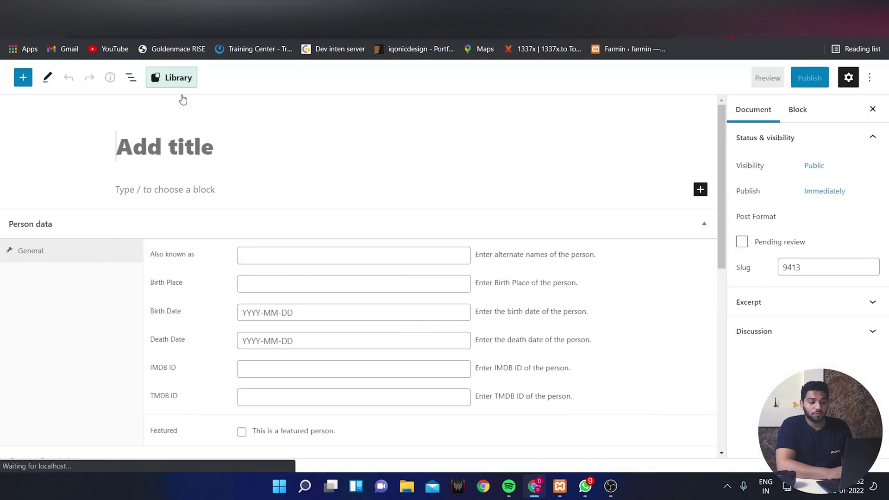
text(As)
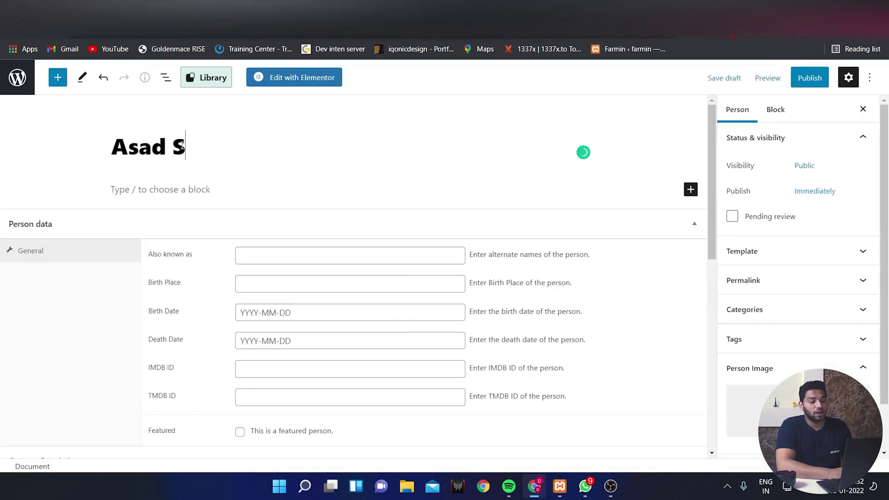
text(ad)
key(Tab)
text(New York, USA)
click(373, 368)
click(368, 400)
- Make the person available to all subscription plans, leaving visibility unchanged
scroll(368, 400, down, 2)
scroll(549, 343, down, 1)
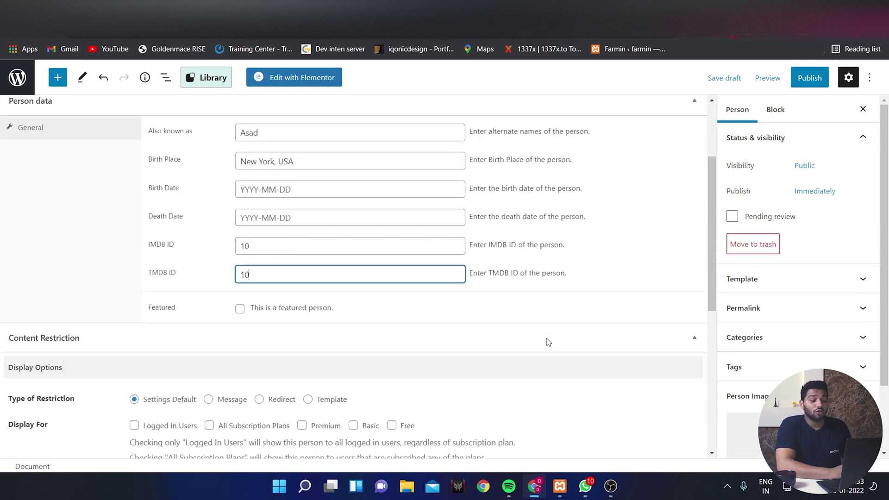
scroll(549, 343, down, 3)
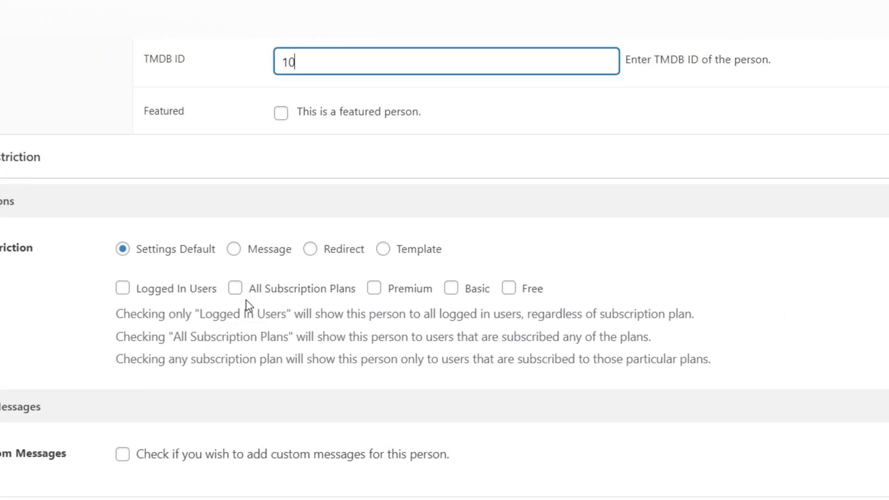
click(236, 288)
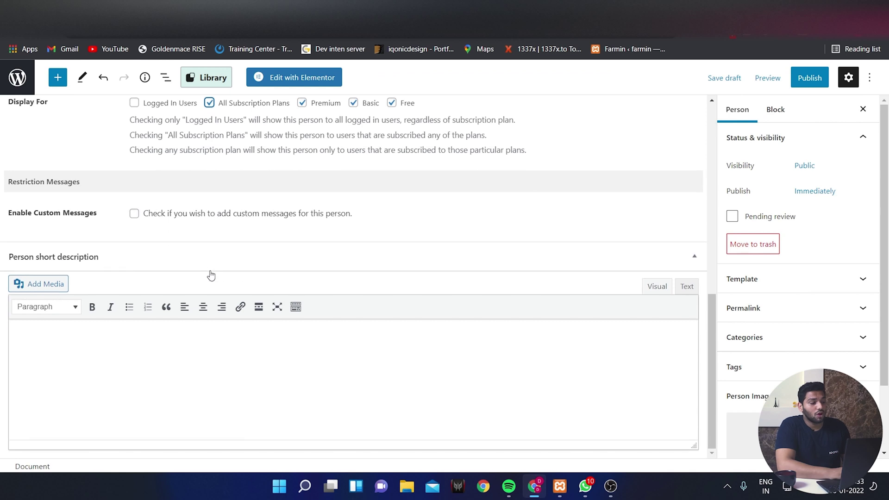
scroll(211, 275, up, 10)
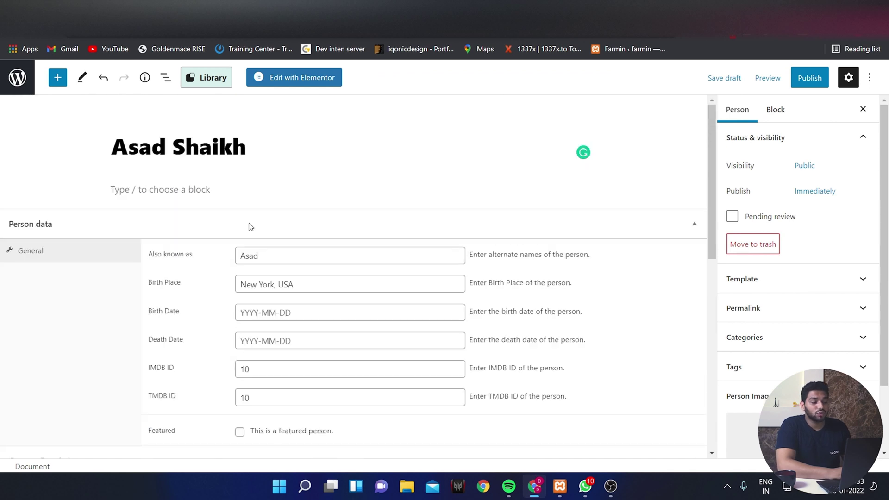
click(806, 167)
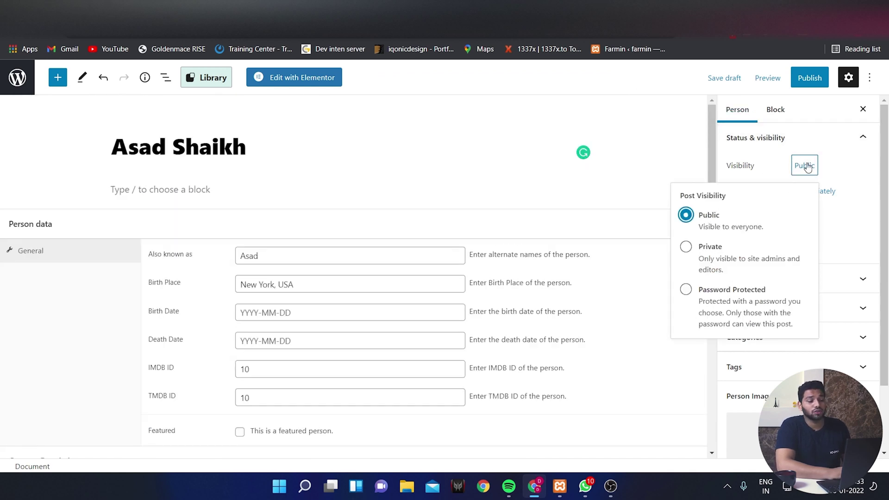
click(854, 239)
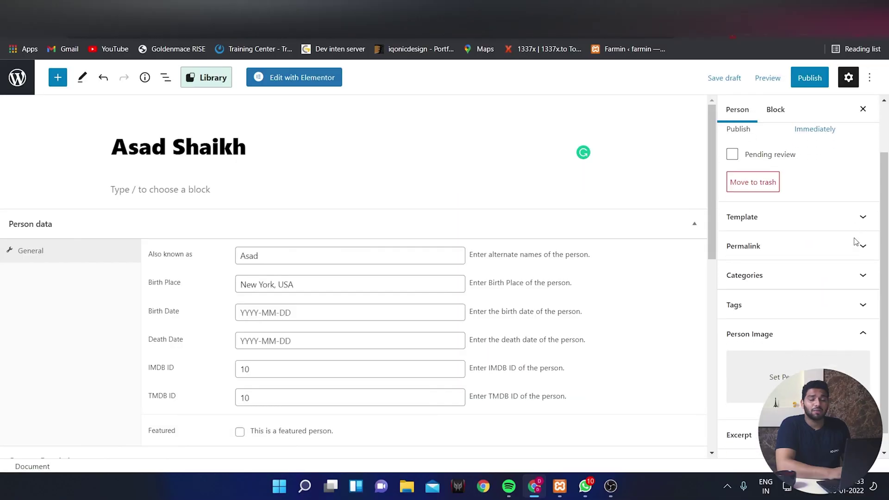
- Set the person's profile photo, publish, and preview the page in a new tab
scroll(833, 259, down, 1)
click(795, 358)
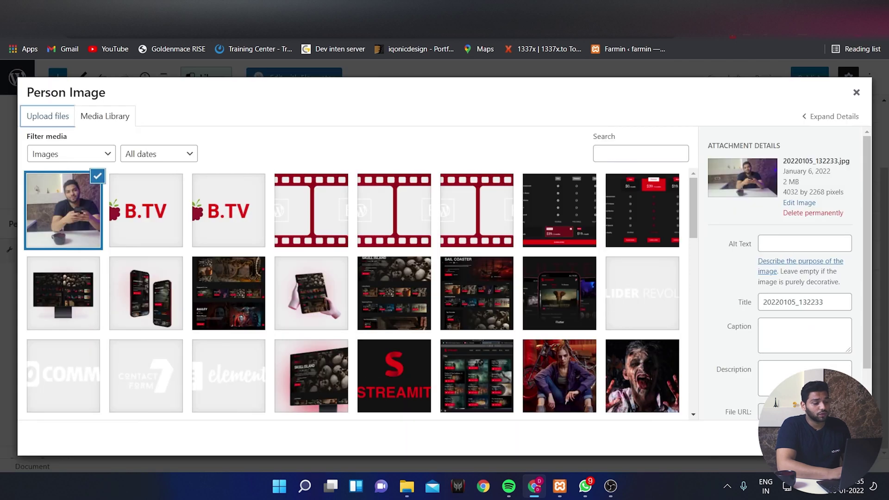
click(829, 438)
scroll(769, 315, down, 1)
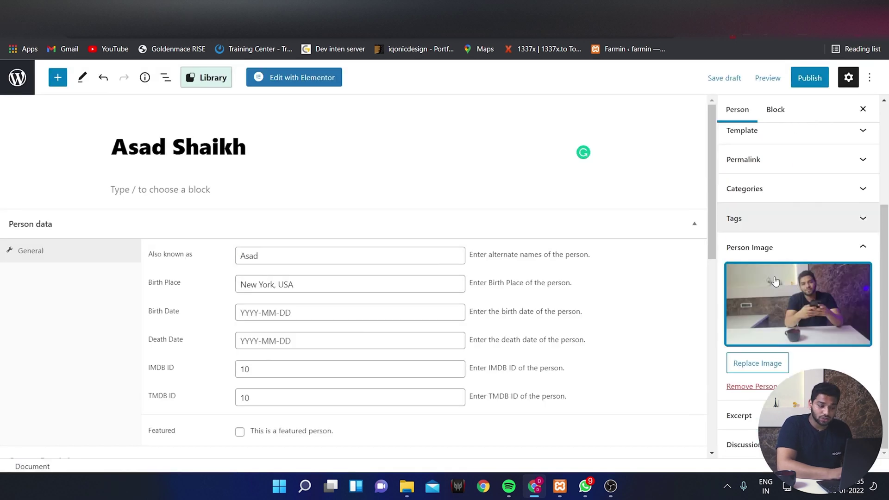
scroll(776, 282, up, 2)
click(810, 77)
click(772, 77)
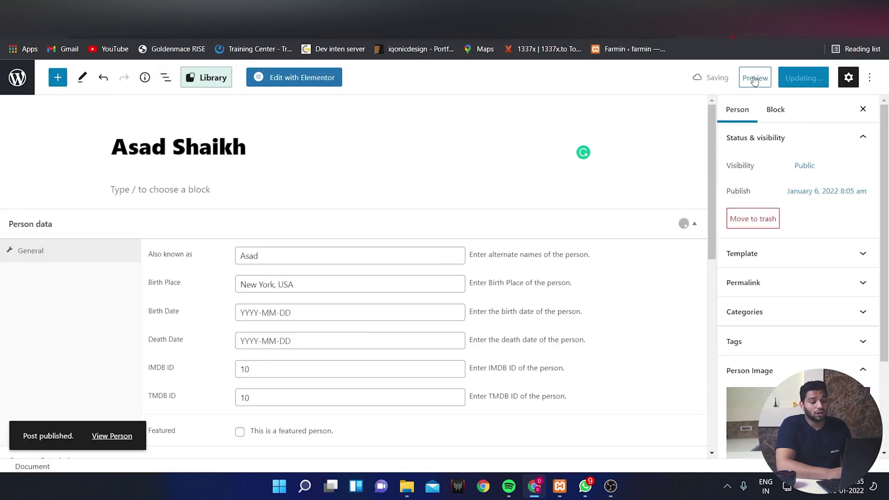
click(755, 79)
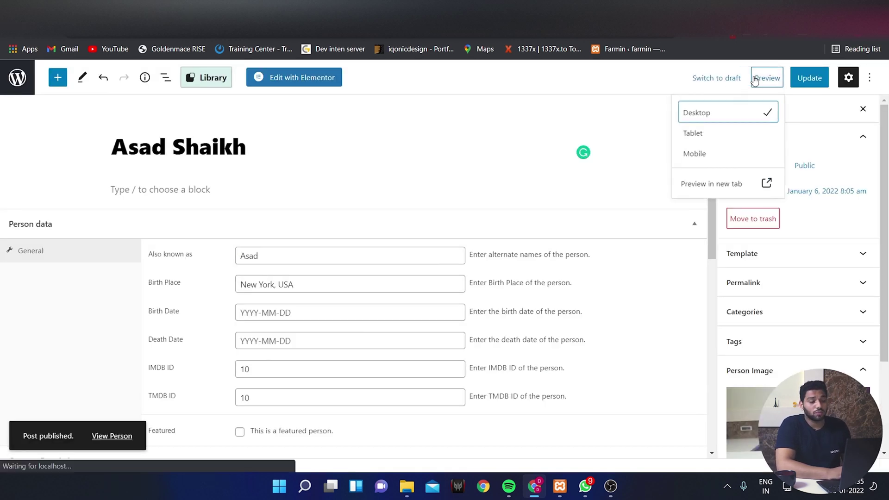
click(728, 185)
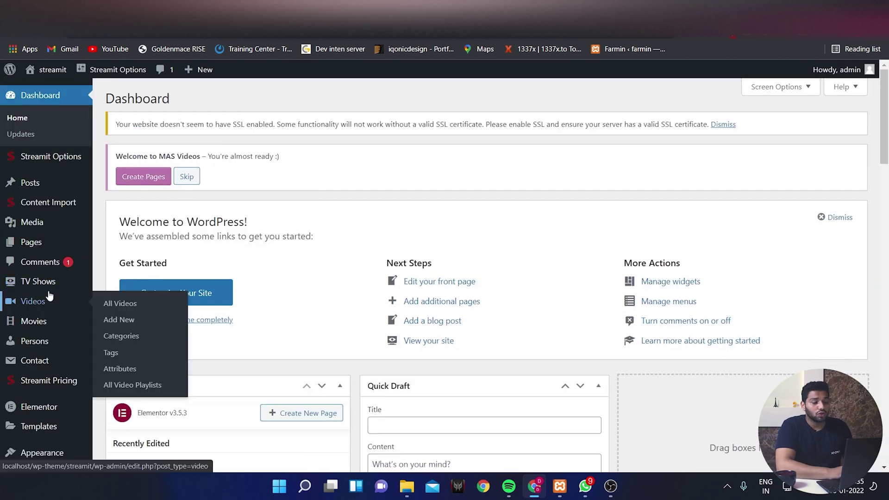
- Start a new movie titled StreamIt with a tagline paragraph
click(42, 325)
click(171, 100)
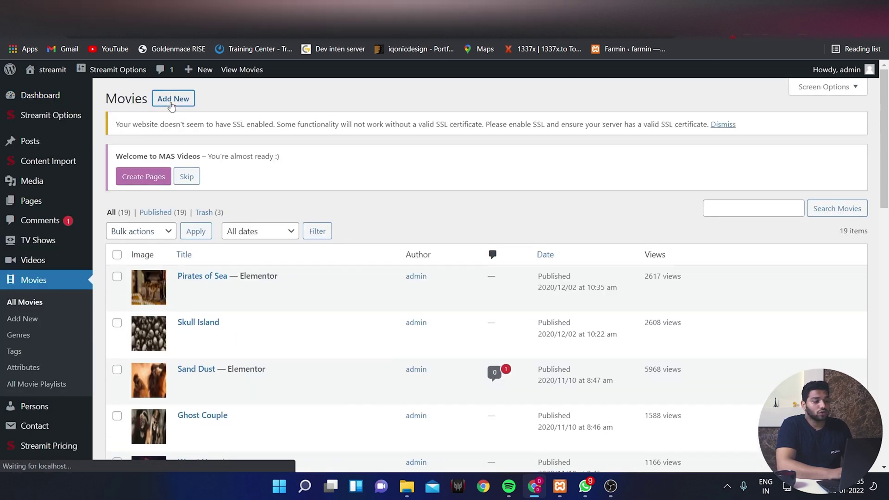
text(StreamIt)
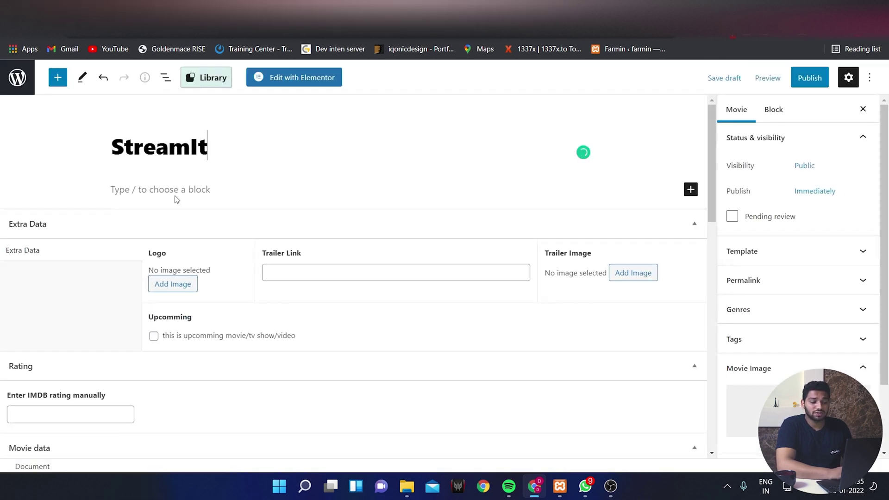
click(158, 191)
text(Make Your Netflix)
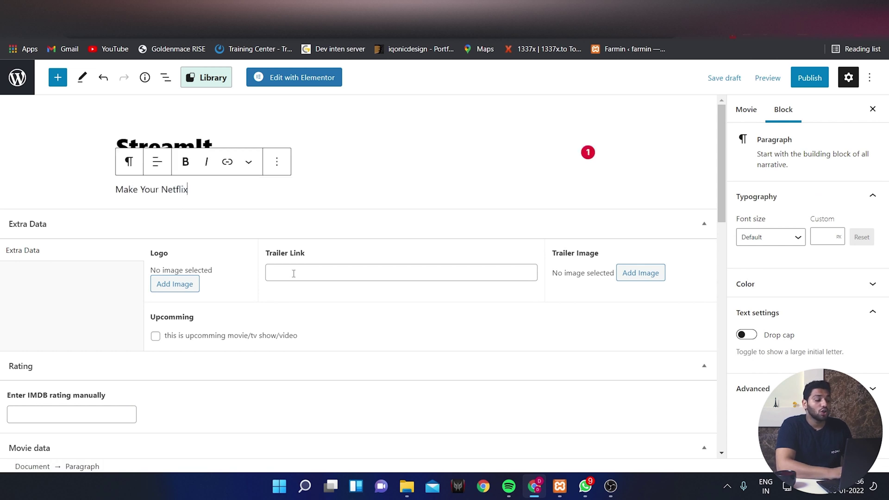
- Use the STREAMIT image as the logo and the phone mockup as trailer image
click(175, 284)
click(624, 296)
click(840, 442)
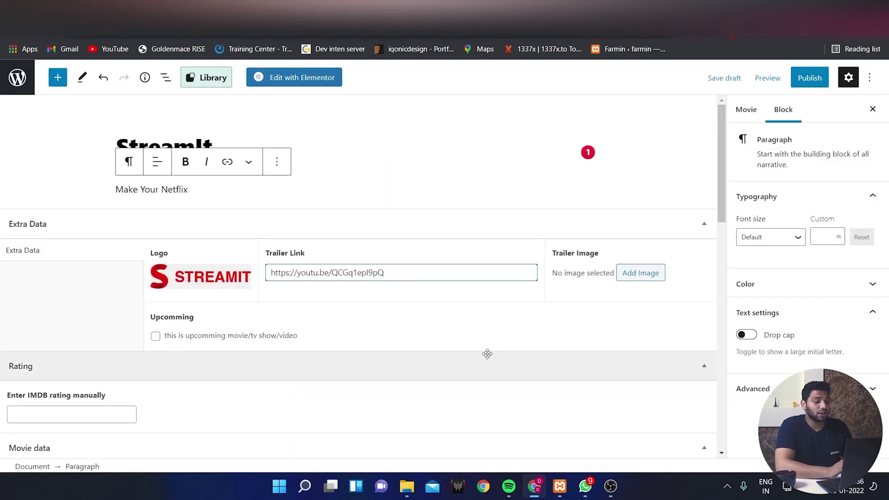
click(642, 276)
click(152, 285)
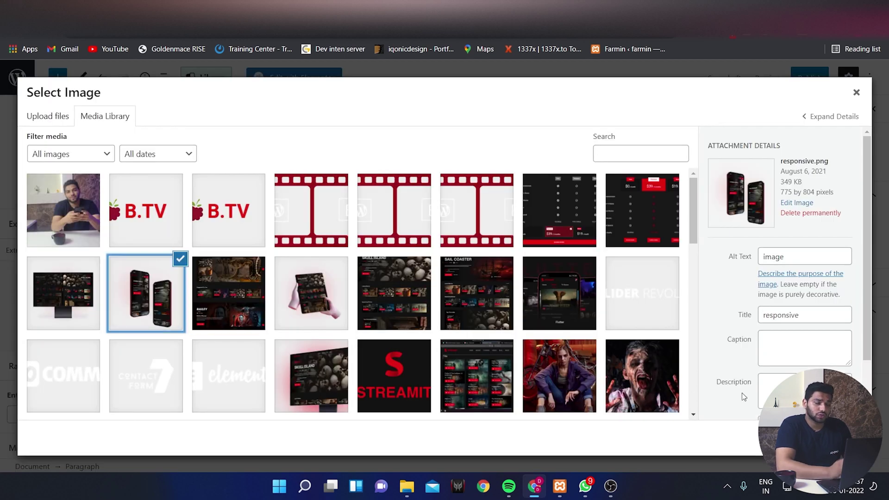
click(841, 442)
- Set the movie method to Embed Movie and paste the YouTube iframe code
scroll(507, 368, down, 3)
scroll(507, 369, down, 1)
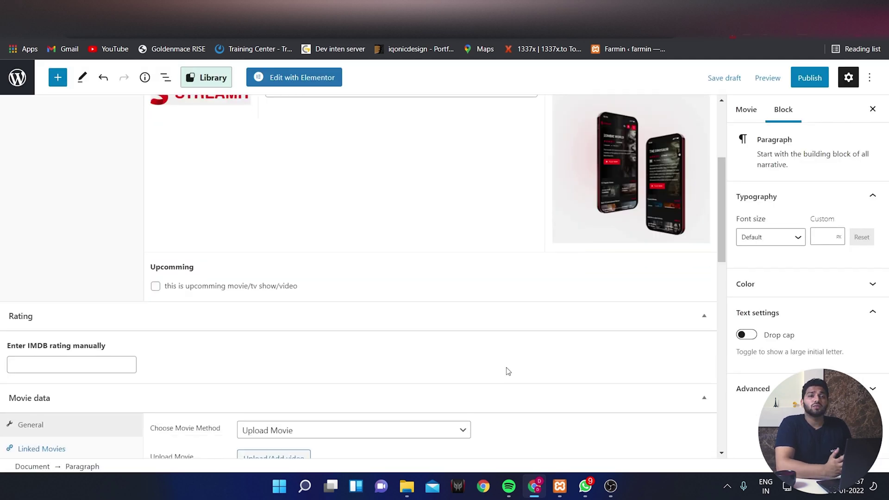
scroll(507, 369, down, 4)
scroll(507, 368, up, 2)
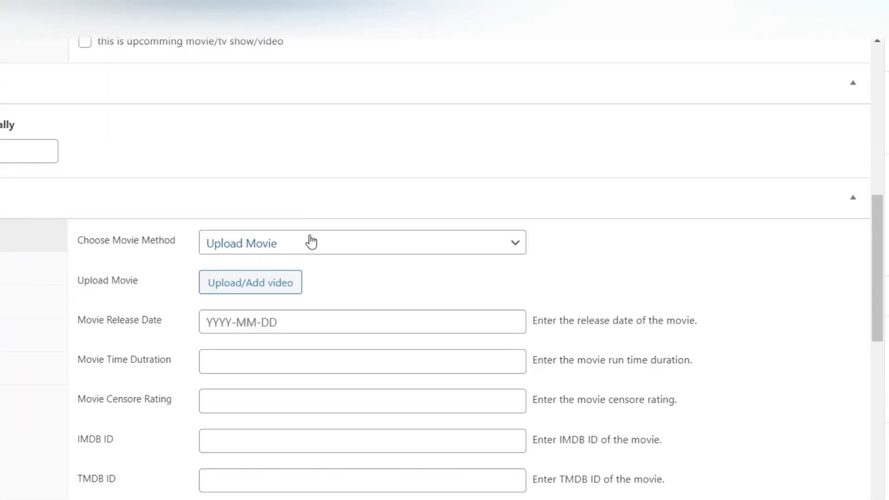
click(316, 267)
click(280, 281)
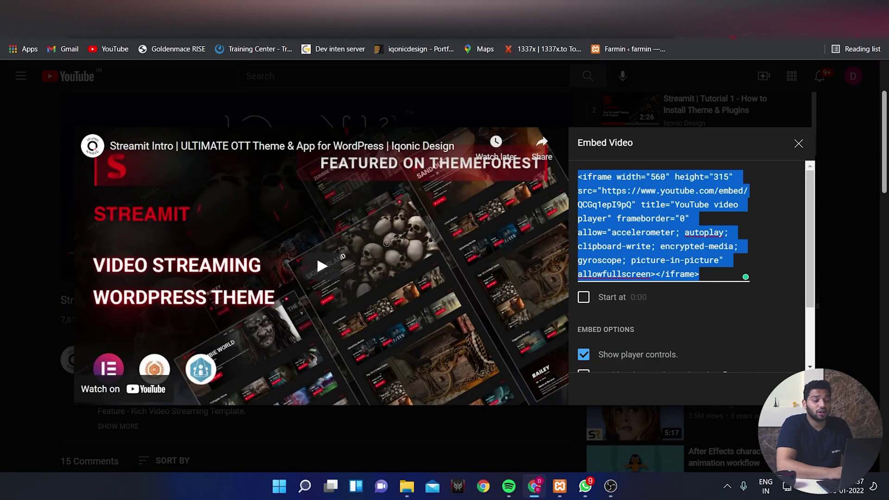
key(ctrl+v)
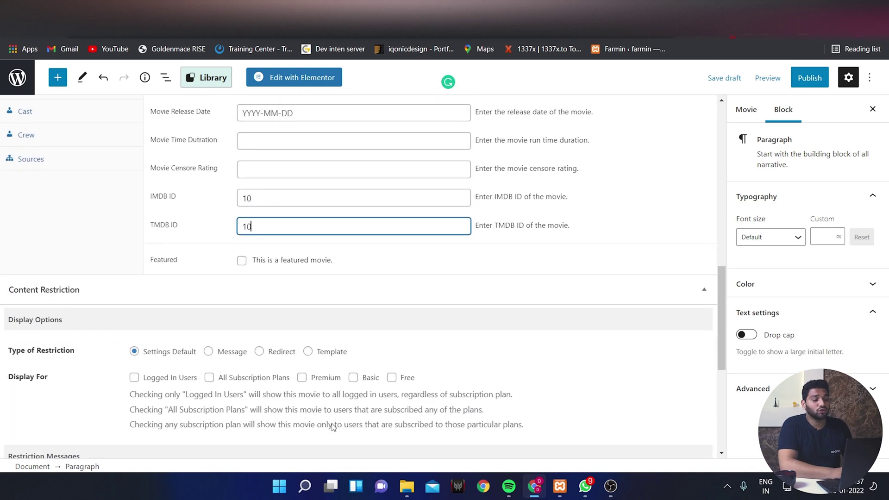
- Make the movie available to all subscription plans
scroll(332, 423, down, 3)
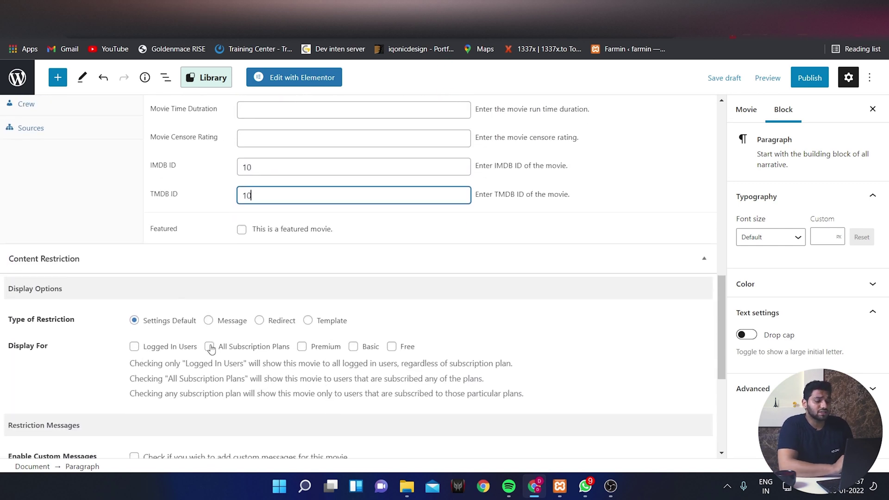
click(210, 347)
scroll(211, 347, down, 3)
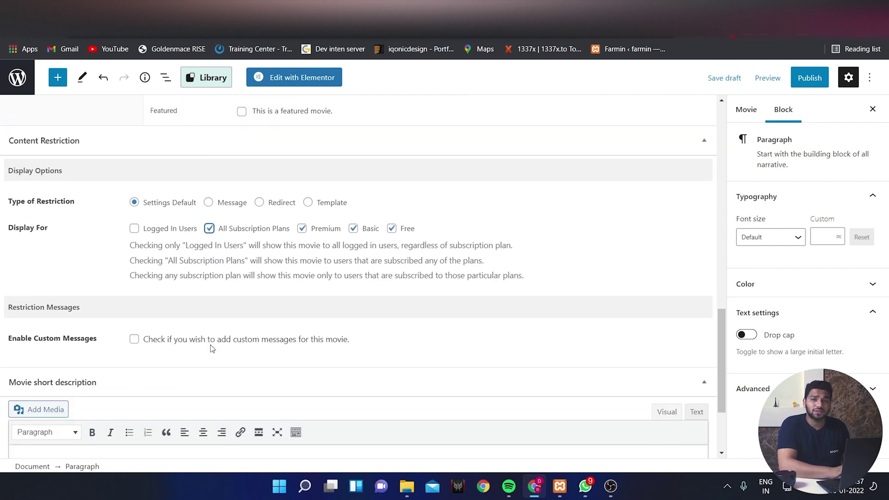
scroll(210, 345, down, 3)
scroll(212, 348, up, 8)
scroll(211, 348, up, 3)
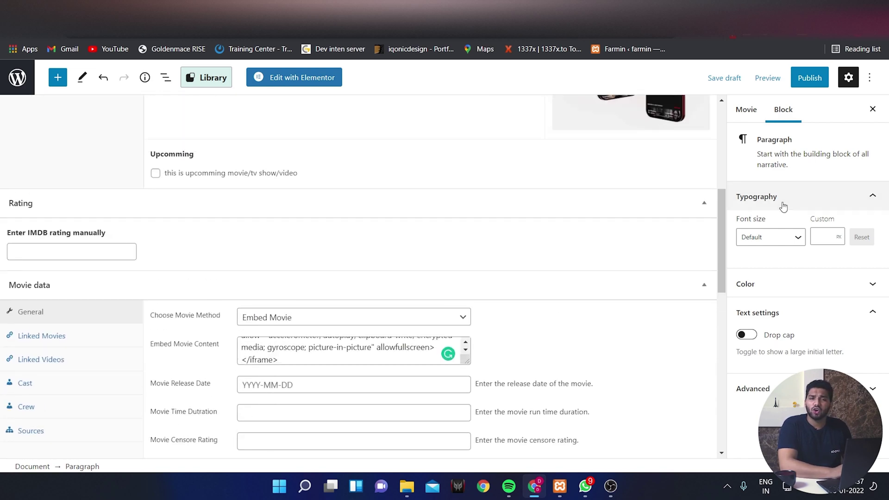
scroll(503, 198, up, 5)
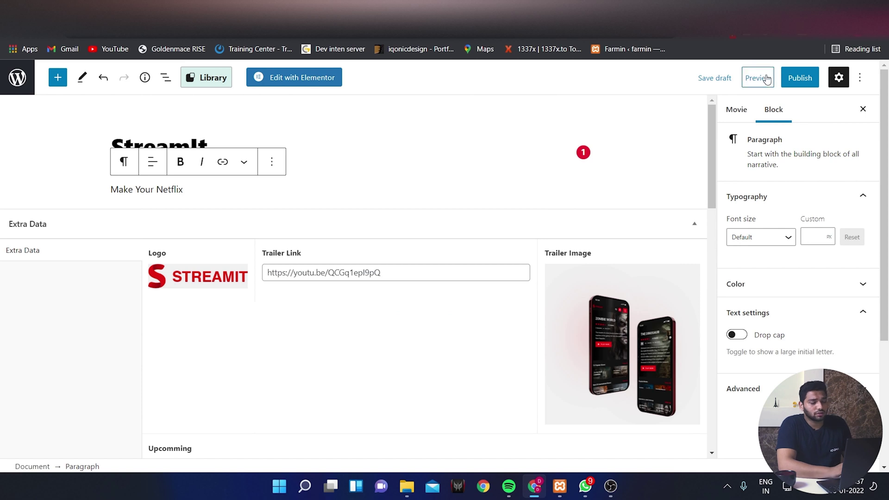
- Check the movie's publish settings, keeping visibility Public, and glance at its genres
click(727, 111)
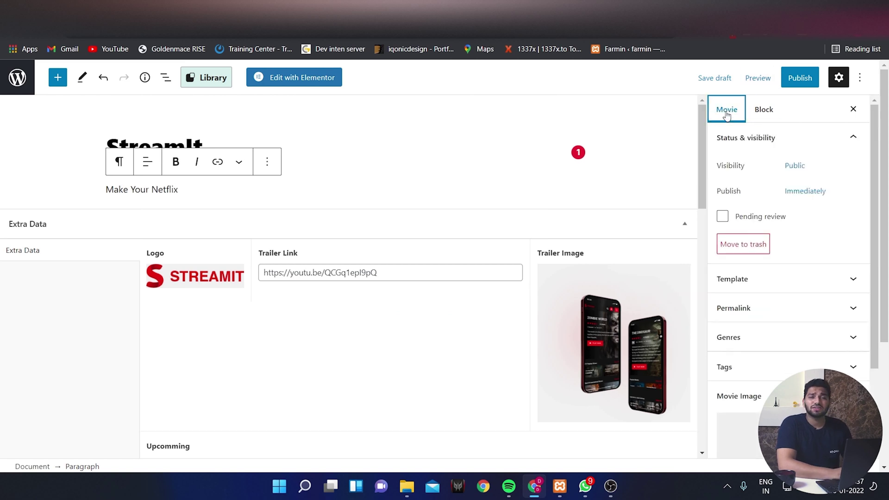
click(803, 172)
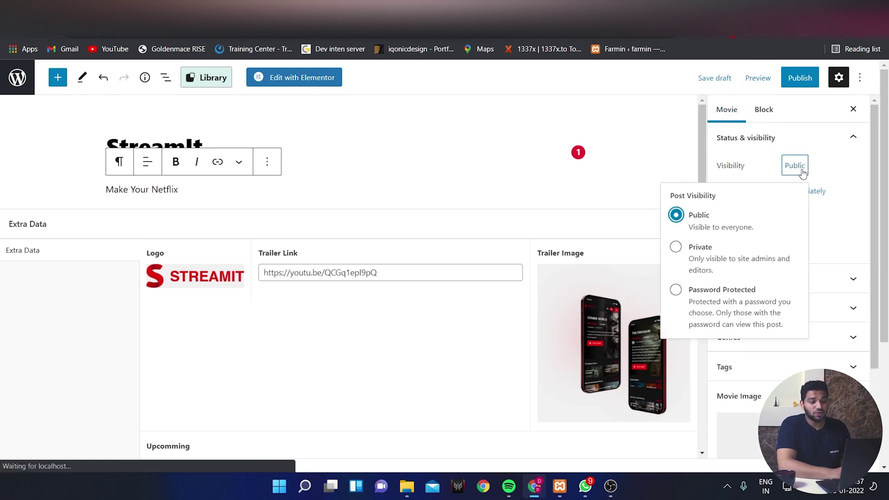
click(841, 176)
scroll(856, 299, down, 1)
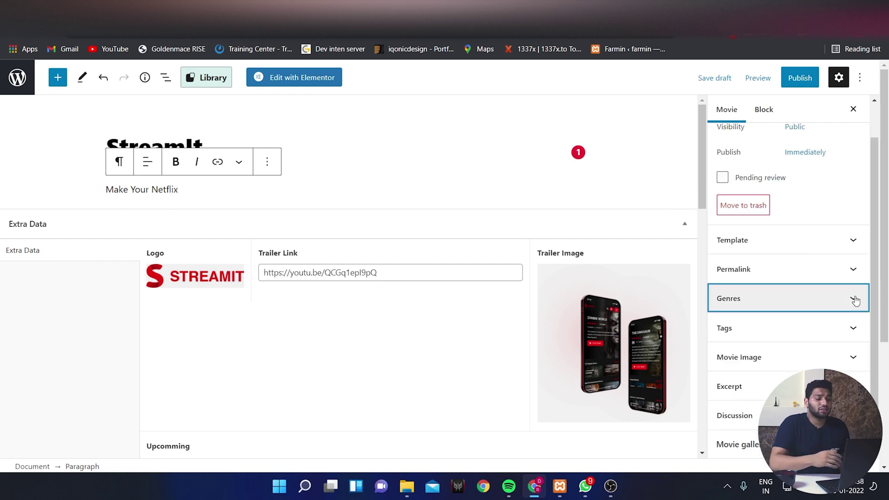
click(834, 306)
click(829, 299)
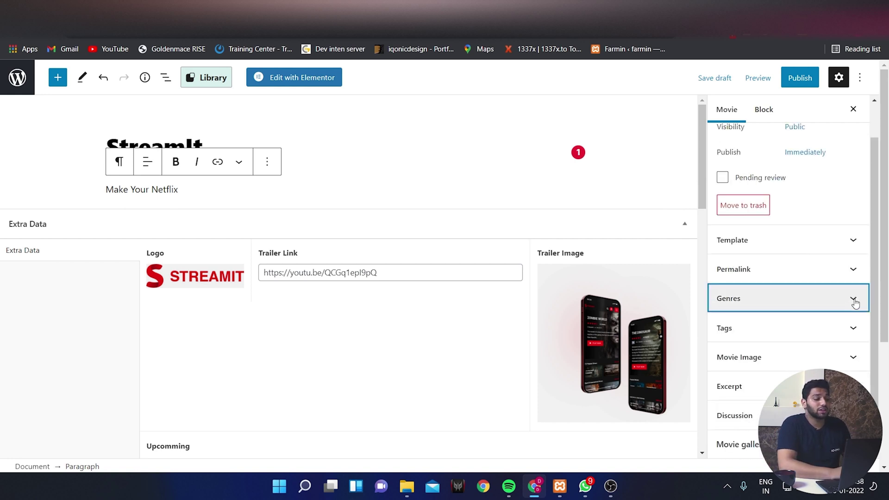
- Add the tag 'New' to the movie
click(810, 328)
click(759, 368)
text(New)
key(Return)
click(810, 328)
- Choose the movie's main image
scroll(787, 278, down, 2)
click(789, 328)
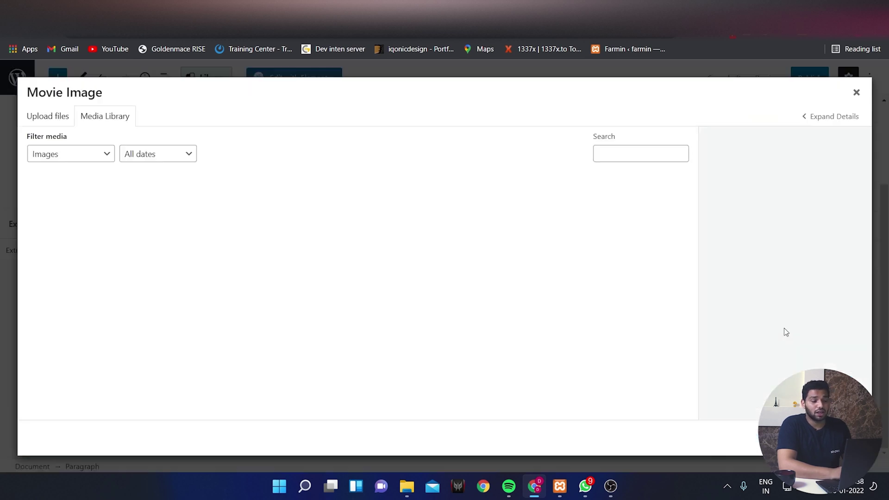
click(829, 442)
- Publish the movie and preview its page in a new tab
click(806, 80)
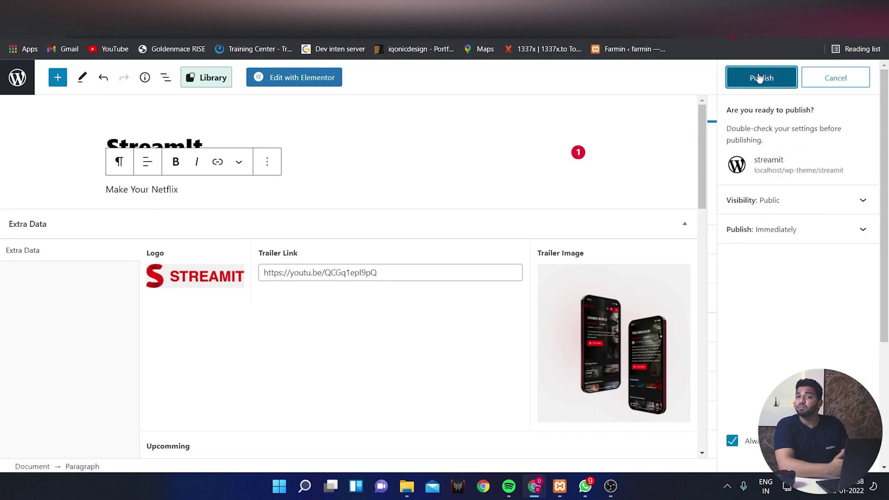
click(758, 76)
click(860, 77)
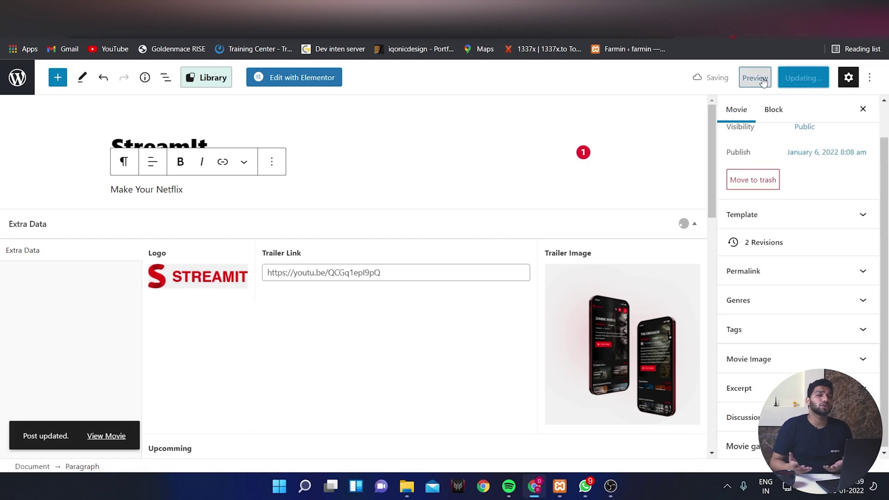
click(755, 77)
click(709, 186)
scroll(538, 238, down, 5)
- Save Season 1 for StreamIt Part1 and update the TV show
scroll(538, 238, down, 4)
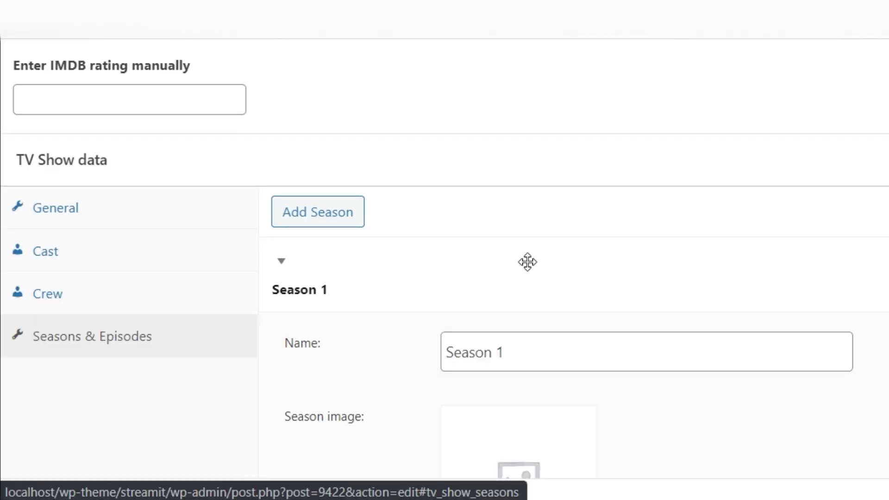
scroll(434, 333, down, 1)
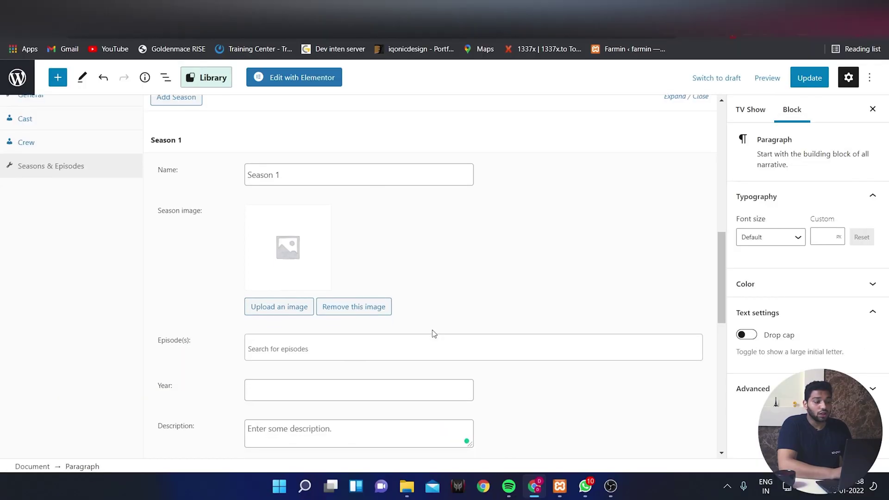
click(340, 170)
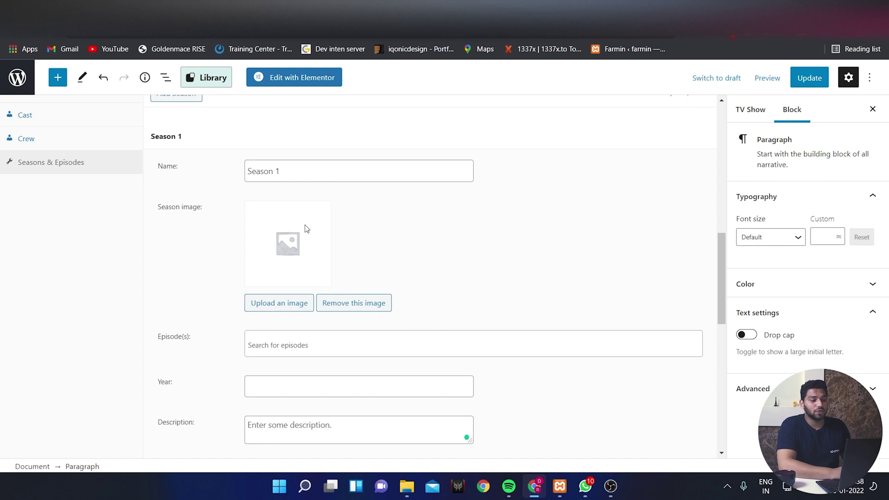
scroll(162, 250, down, 3)
click(179, 390)
click(790, 85)
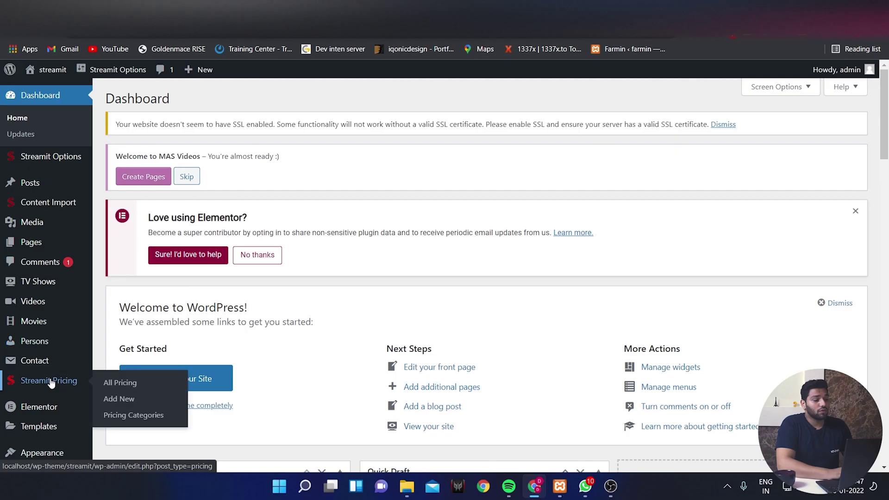
- Import the PMS plans into Streamit Pricing and review the Premium, Basic and Free plans
click(51, 381)
mouse_move(49, 340)
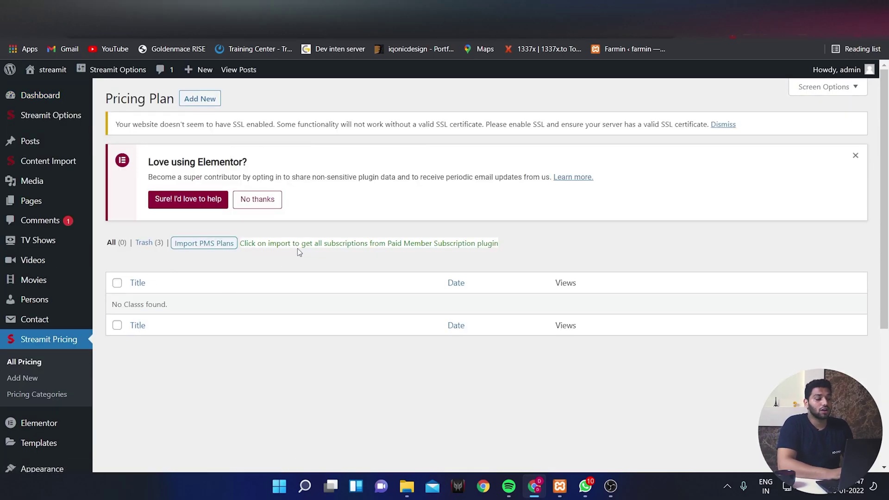
click(205, 245)
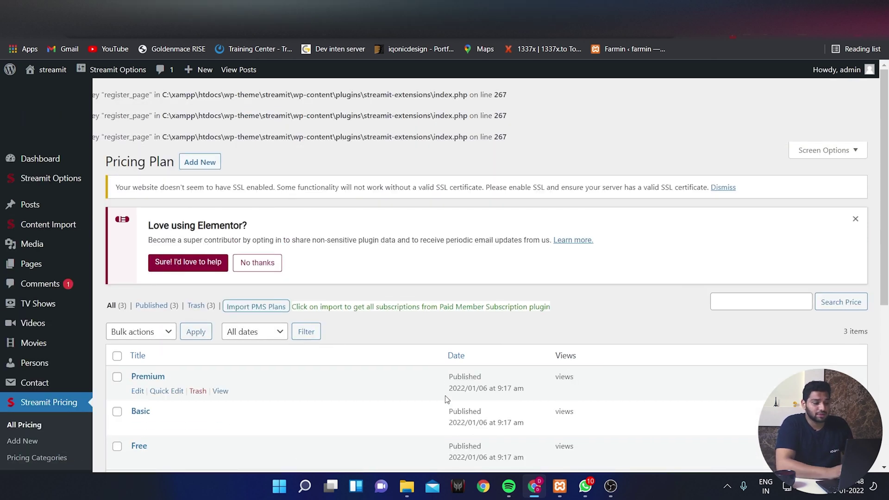
scroll(444, 398, down, 3)
text(Bonus Pre)
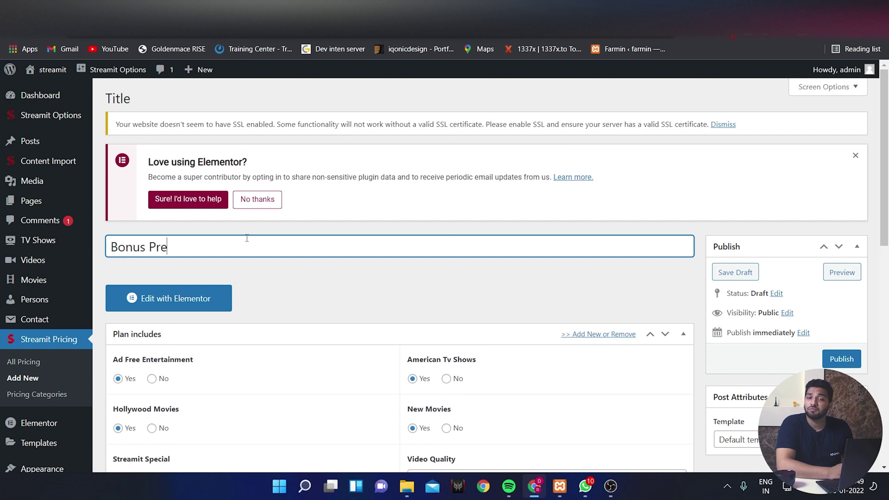
- Finish the 'Bonus Premium' plan title and look over the new plan's fields
text(miu)
scroll(208, 243, down, 3)
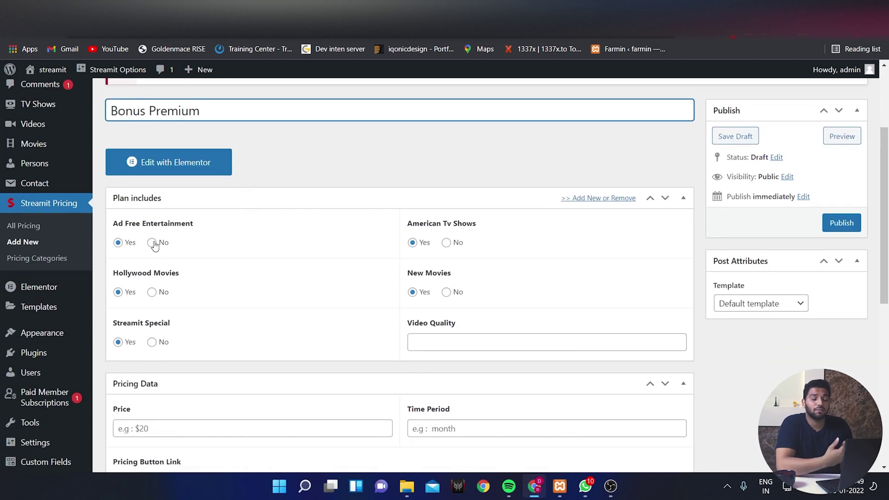
scroll(154, 245, down, 2)
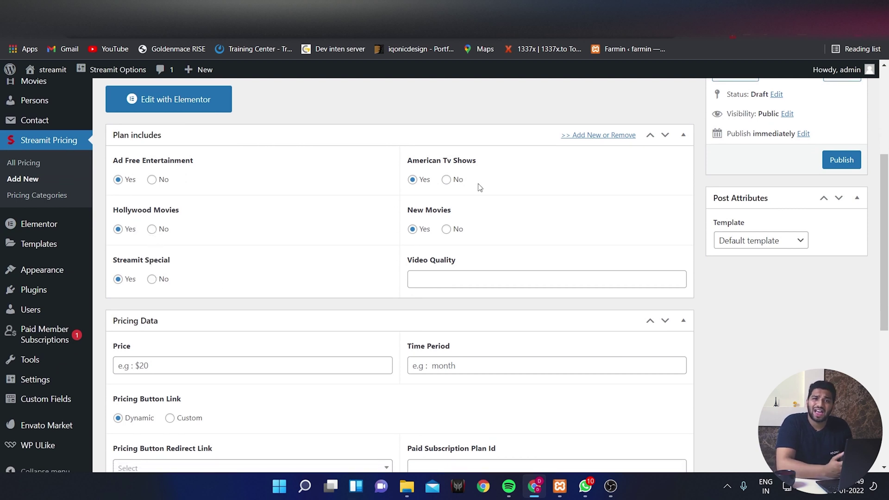
scroll(456, 245, down, 3)
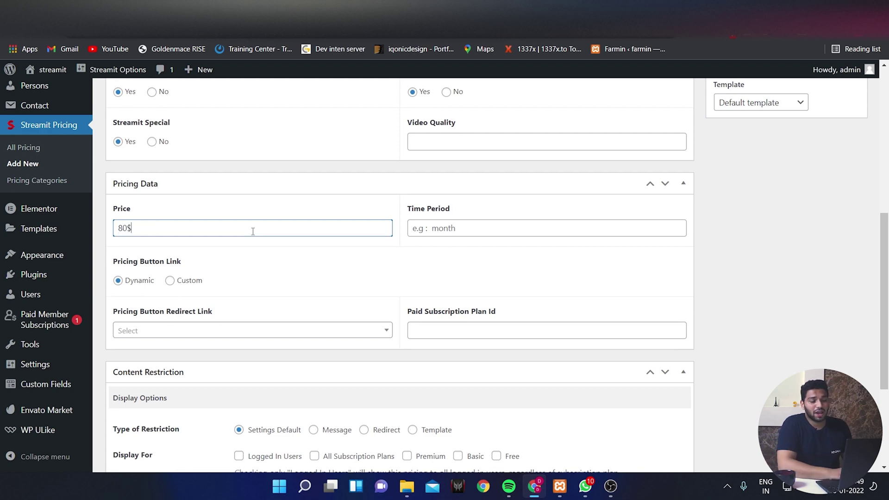
scroll(334, 275, up, 3)
scroll(574, 268, up, 5)
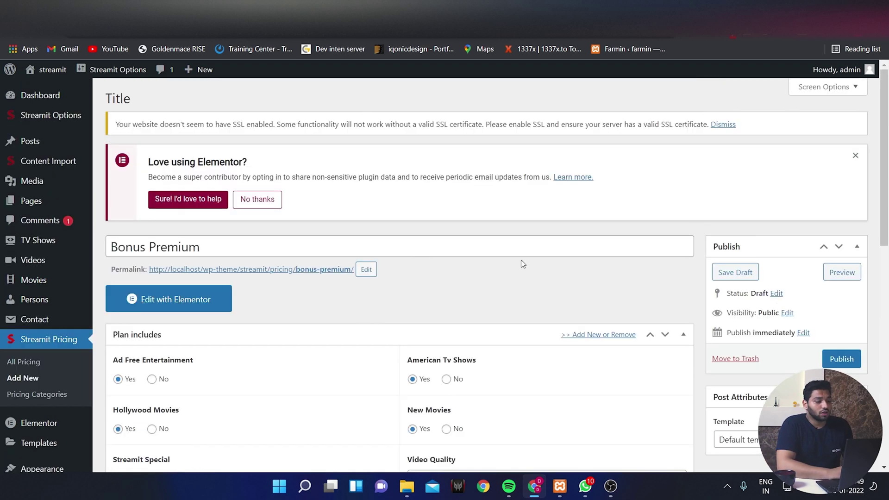